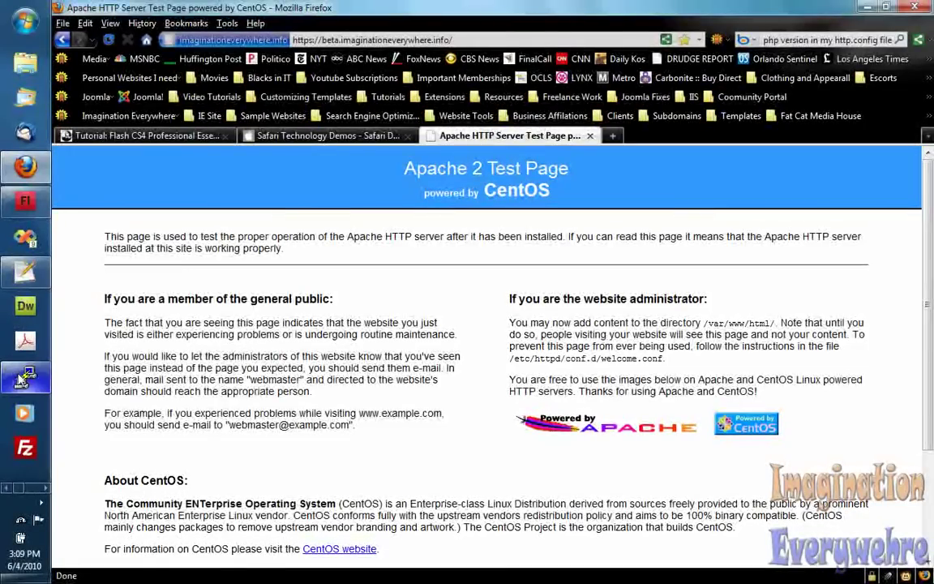
- Bring PuTTY forward and run the misspelled 'yum uprade php', which prints yum's usage help
click(24, 377)
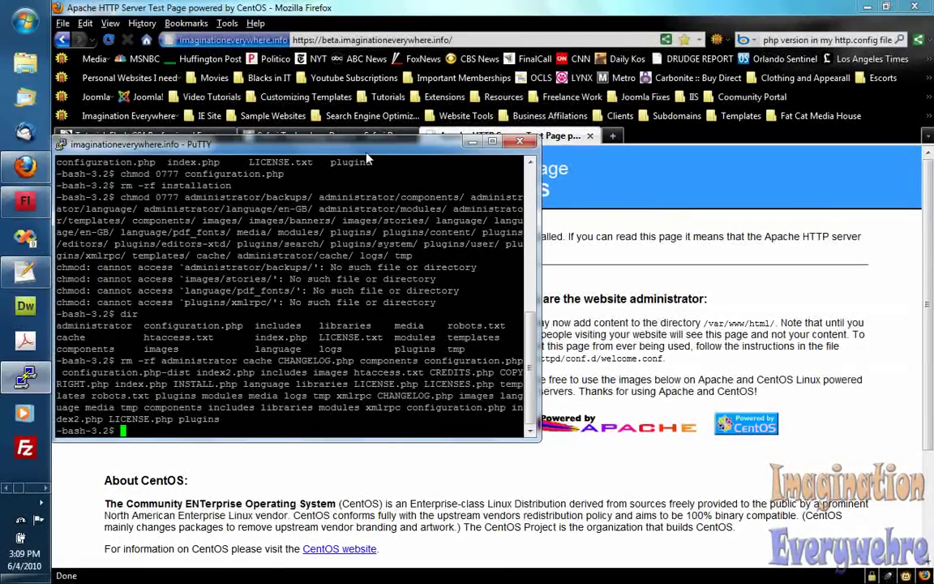
drag(332, 141, 434, 62)
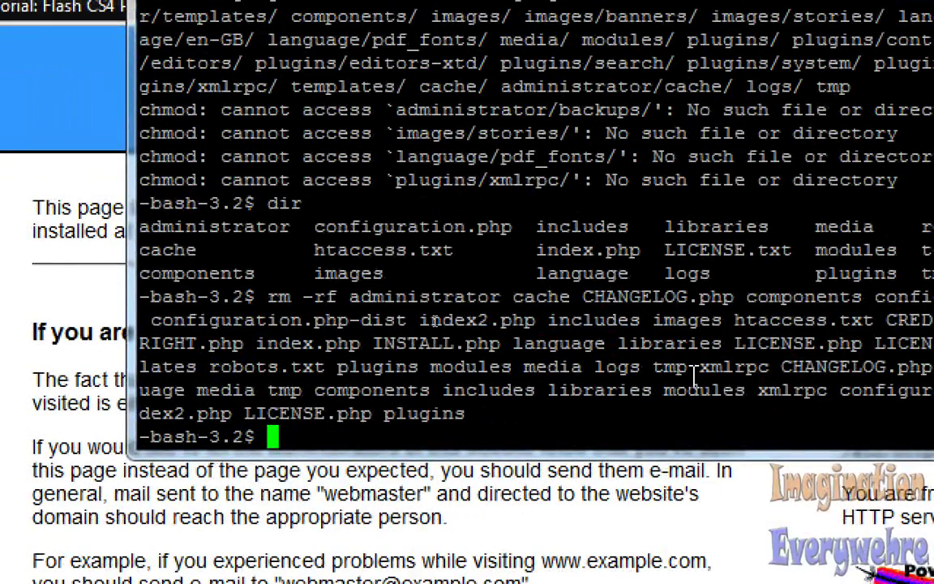
text(yum up)
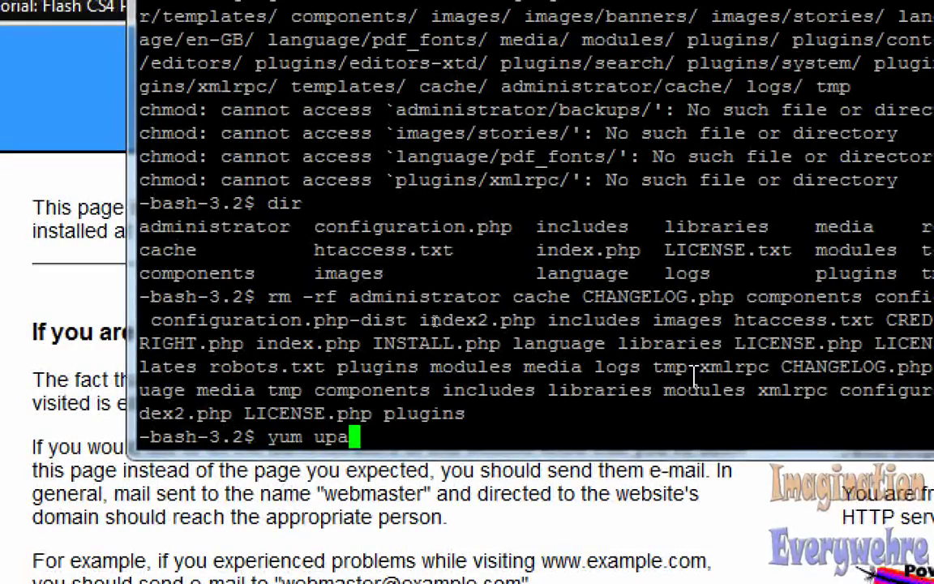
text(rag)
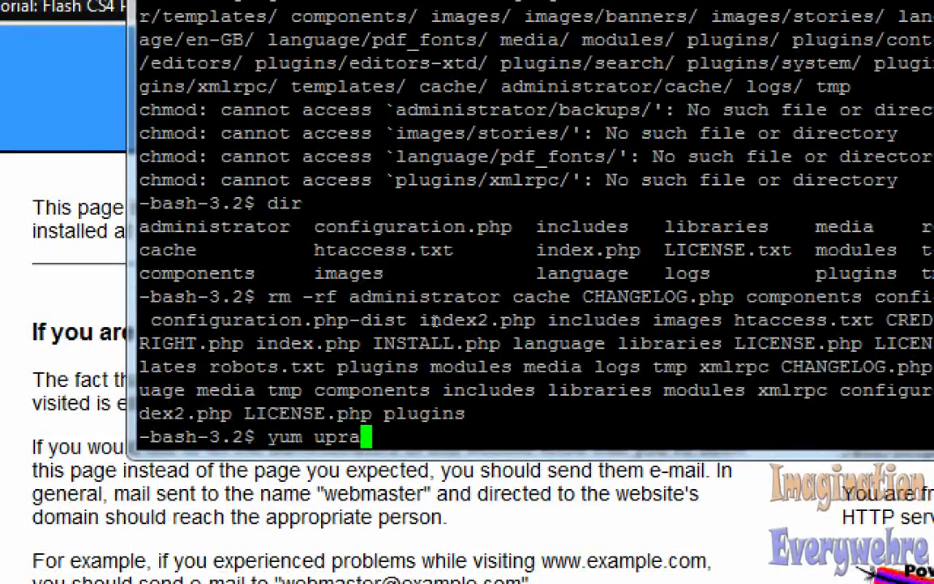
key(BackSpace)
text(de php)
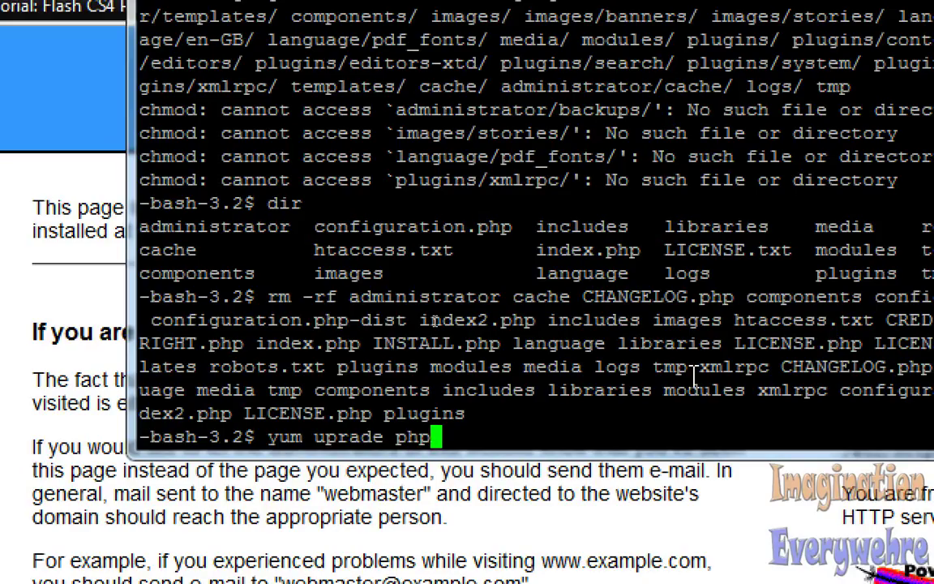
key(Return)
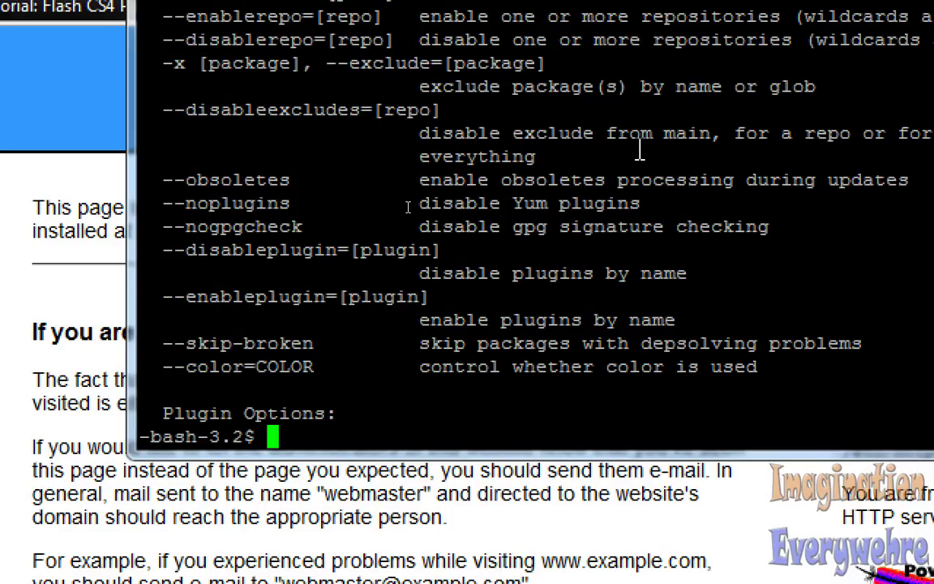
- Scroll through yum's help output, then return to Firefox showing the beta subdomain's Apache 2 Test Page
scroll(641, 150, up, 4)
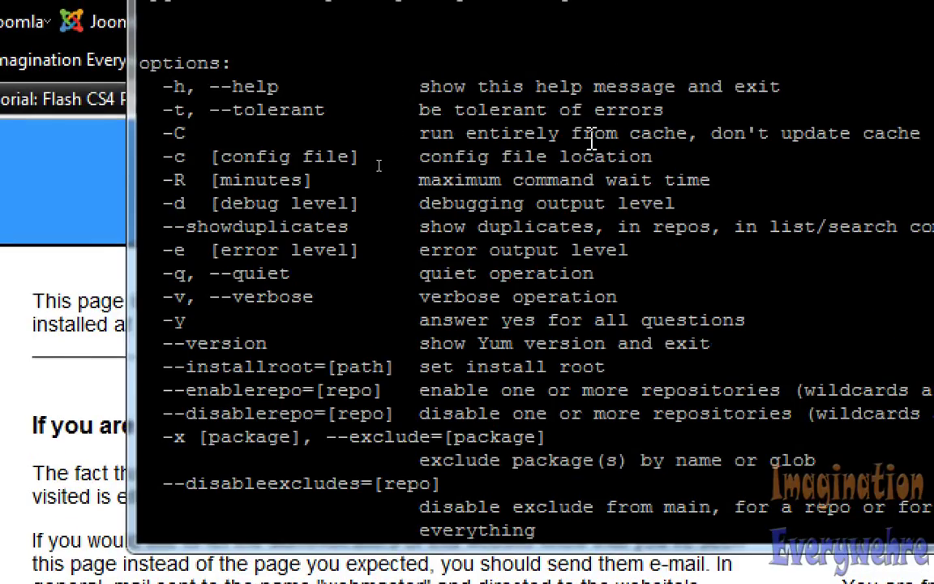
scroll(367, 210, down, 4)
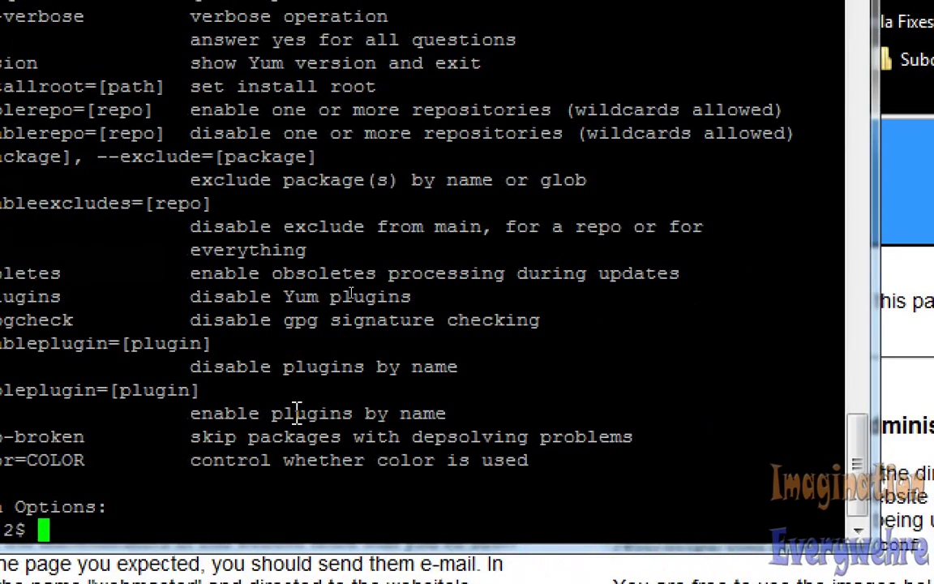
scroll(297, 412, up, 12)
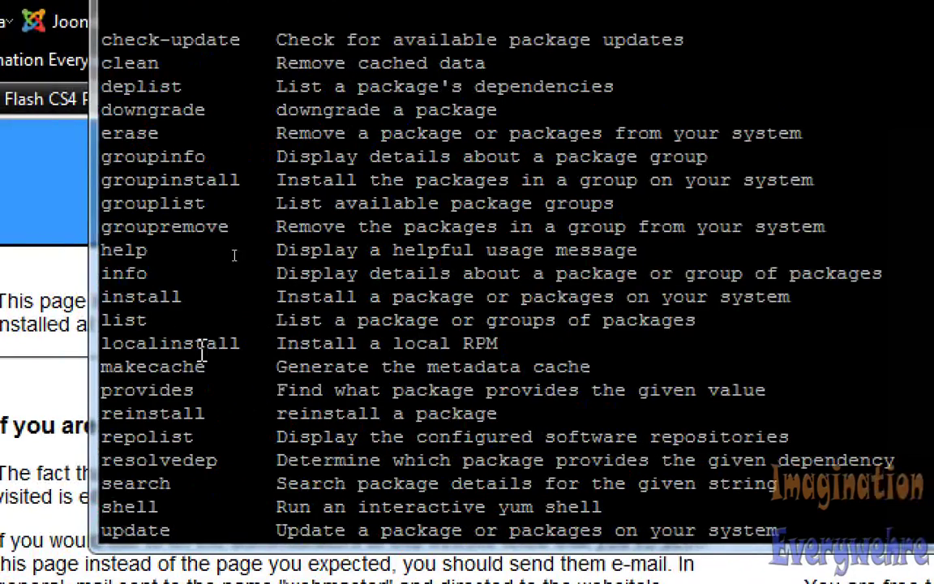
scroll(244, 284, up, 3)
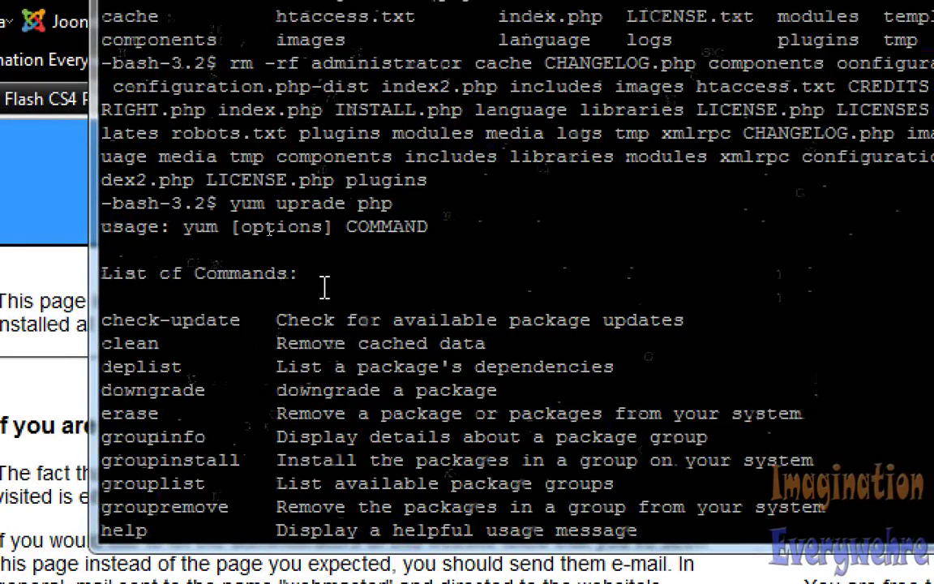
scroll(243, 259, up, 5)
scroll(325, 284, up, 4)
scroll(324, 288, down, 20)
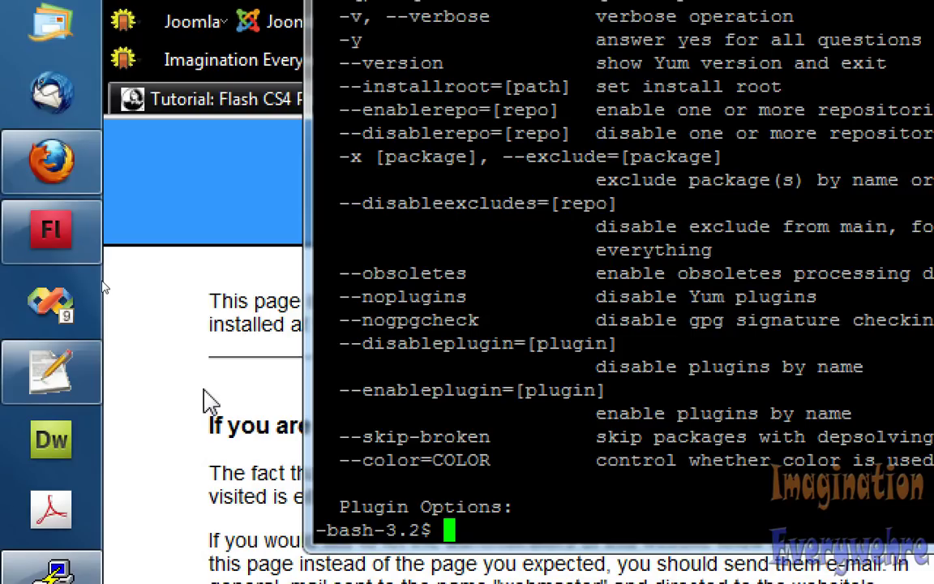
click(146, 393)
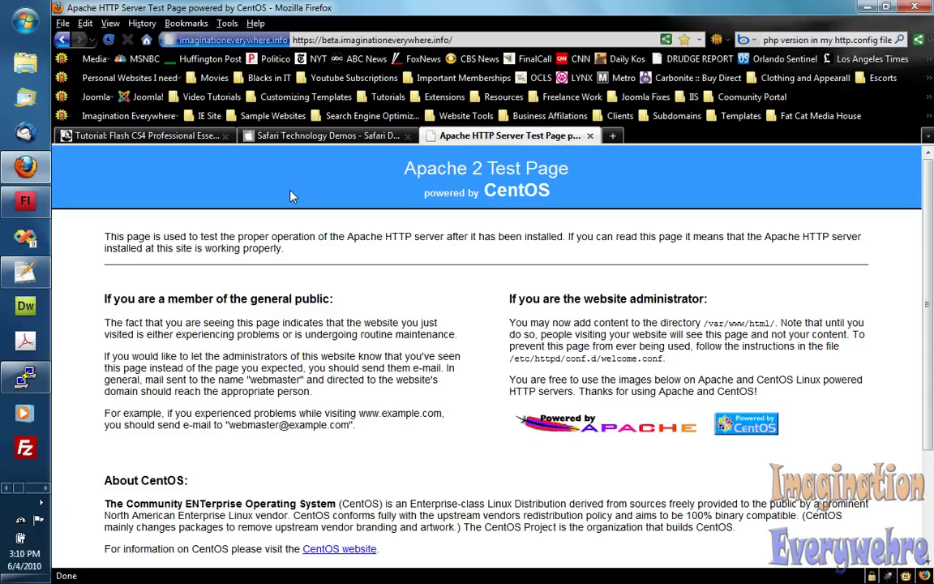
- Open Plesk's Services Management page, then return to the PuTTY session
click(44, 488)
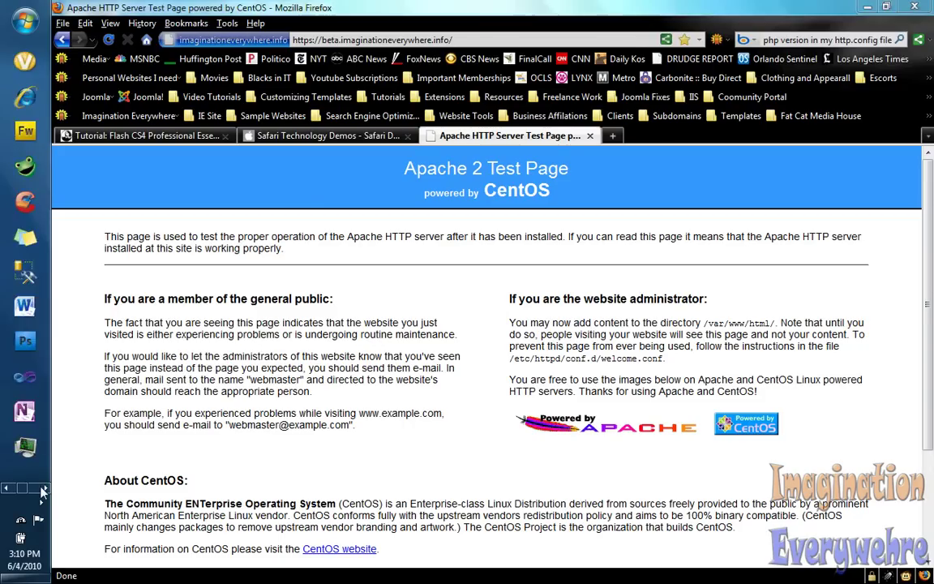
click(4, 488)
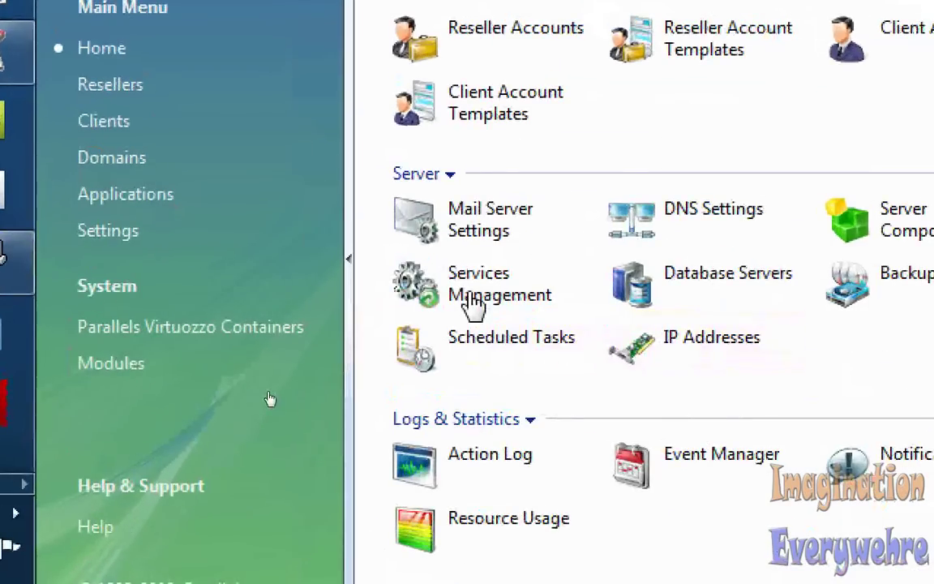
click(474, 302)
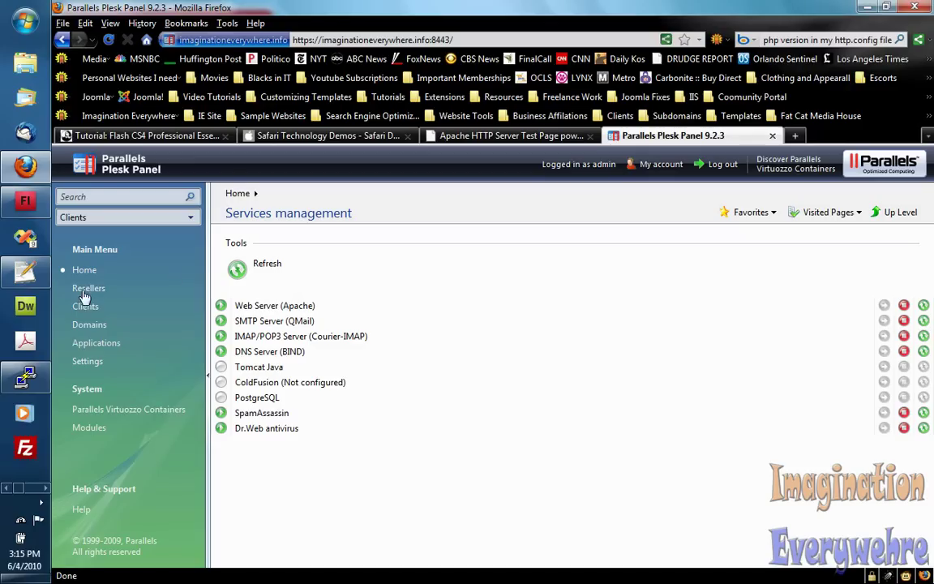
click(9, 378)
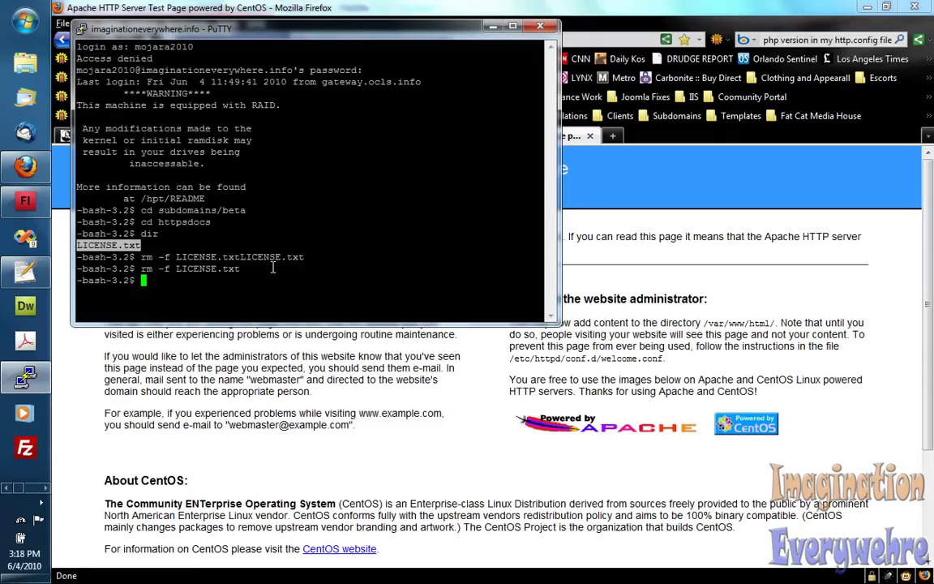
- Run 'yum update php' as the regular user
text(yum ap)
key(BackSpace)
key(BackSpace)
text(update php)
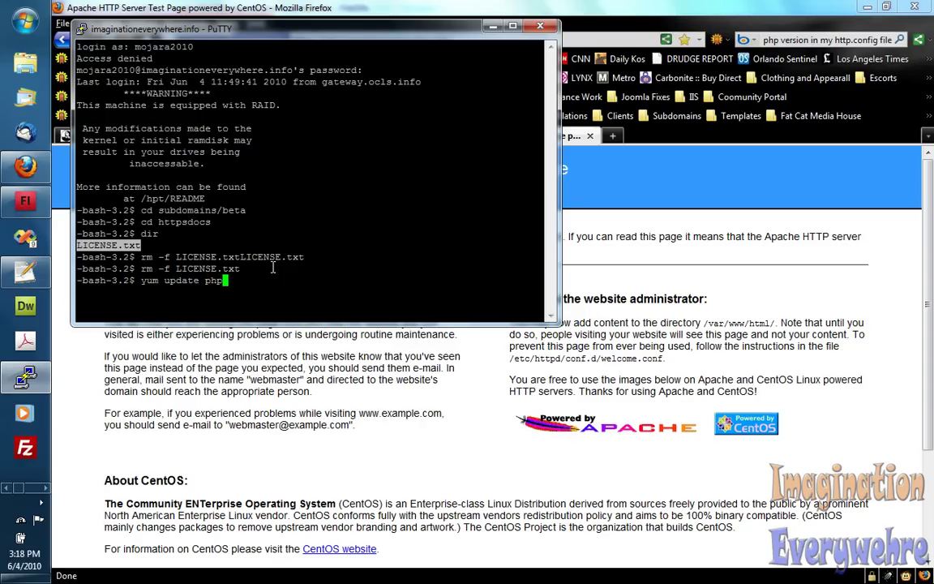
key(Return)
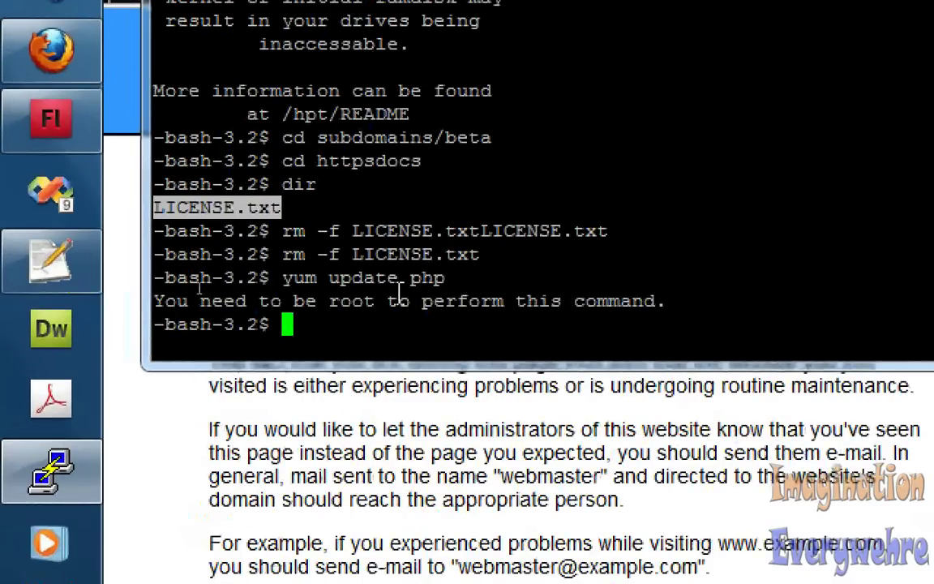
- Switch to root with su and rerun 'yum update php', which reports no packages to update
text(su)
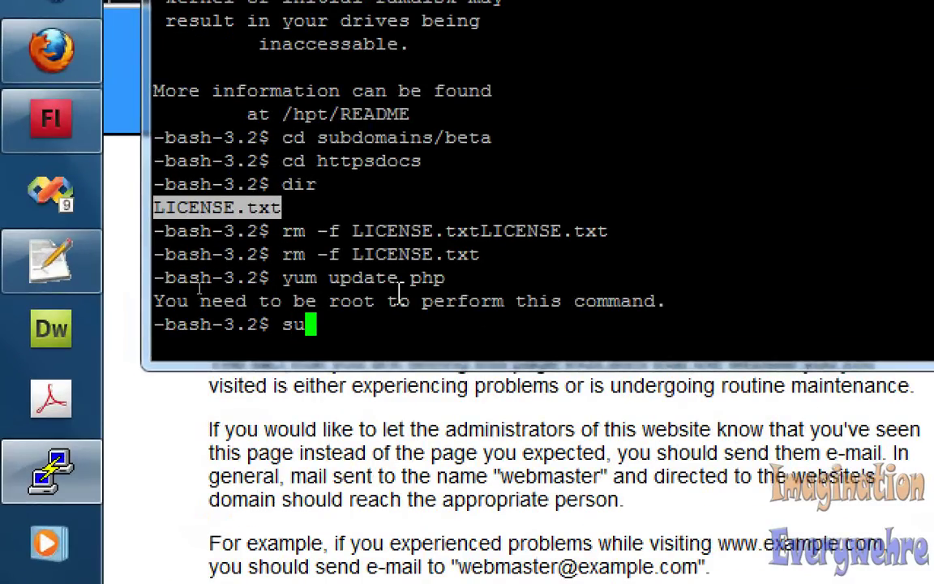
key(Return)
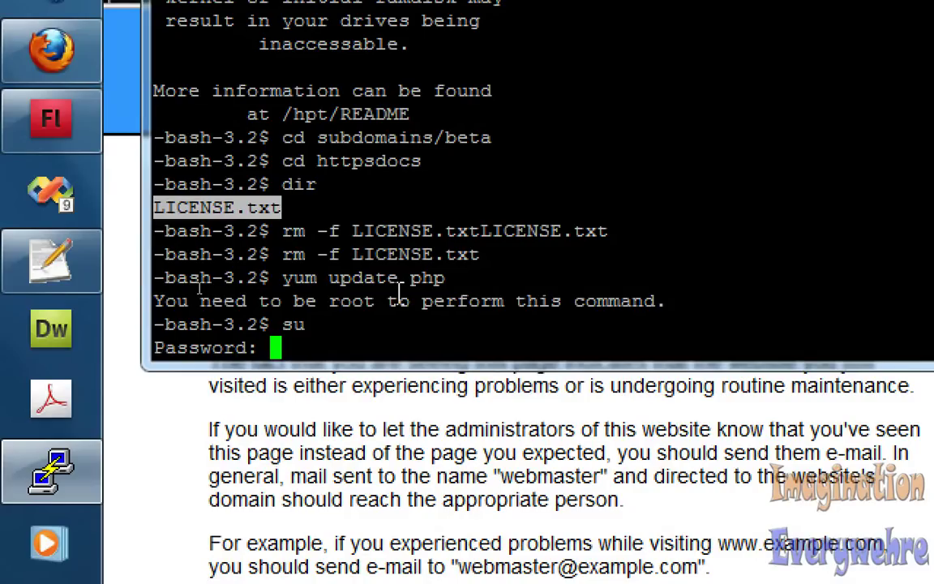
key(Return)
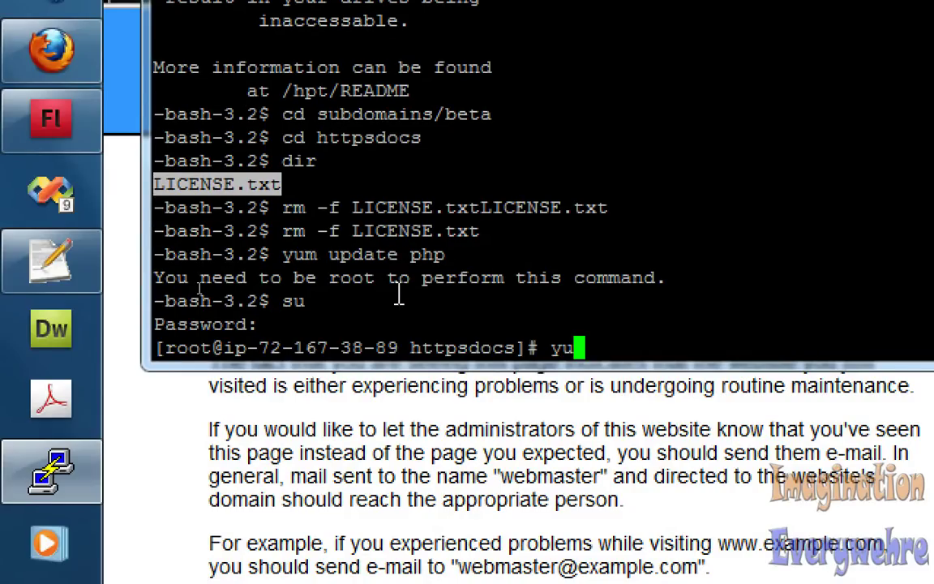
text(m updage)
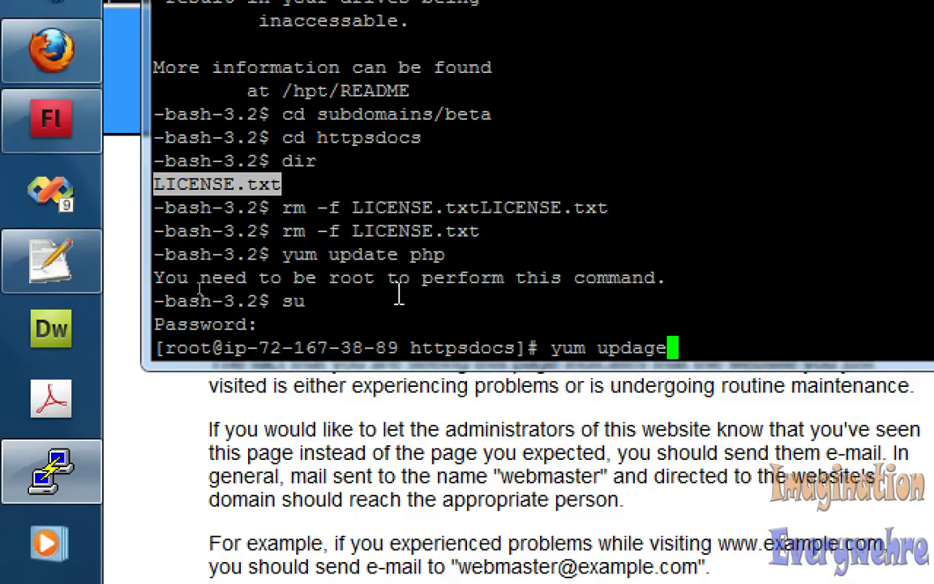
key(BackSpace)
text(te php)
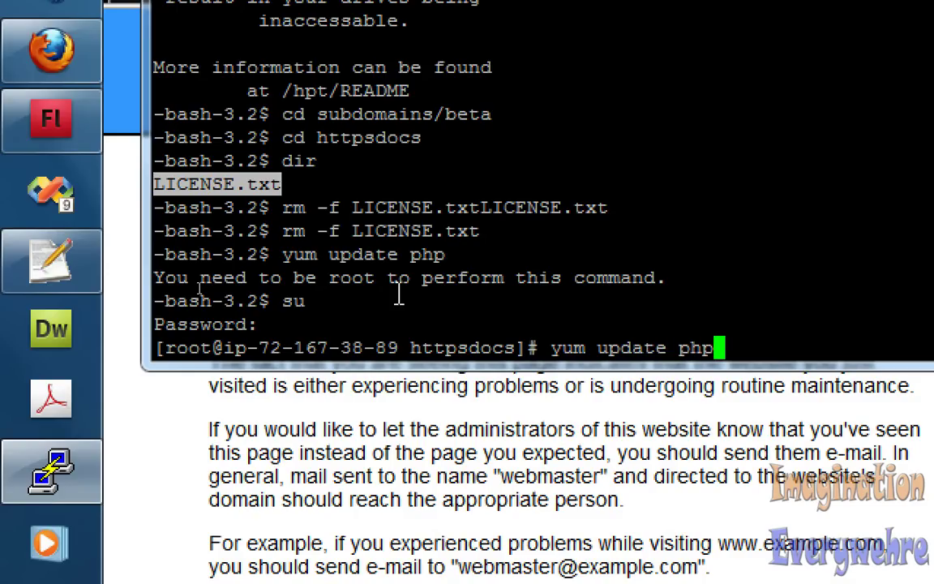
key(Return)
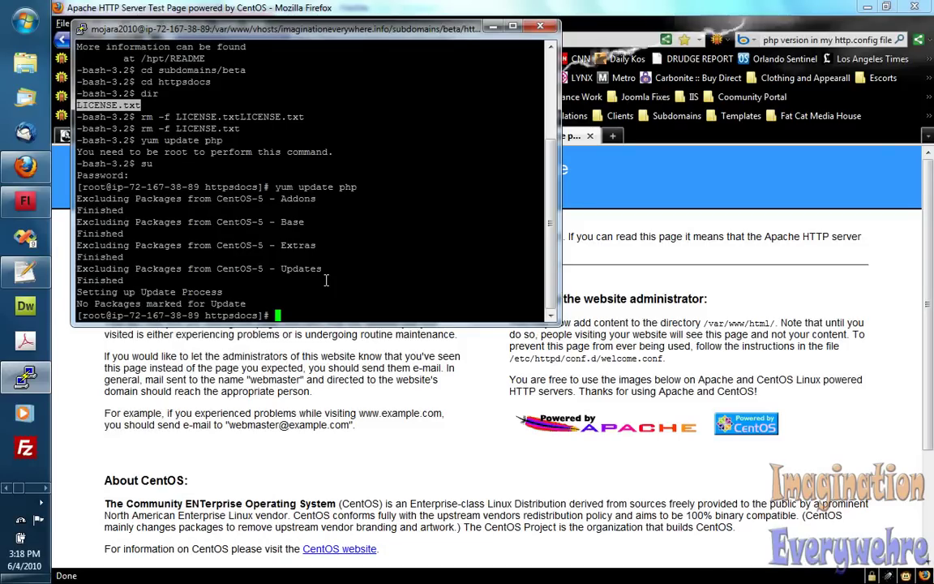
- Exit the root shell and list httpsdocs, showing only Joomla_1.6-Beta2-Full_Package.zip
text(exit)
key(Return)
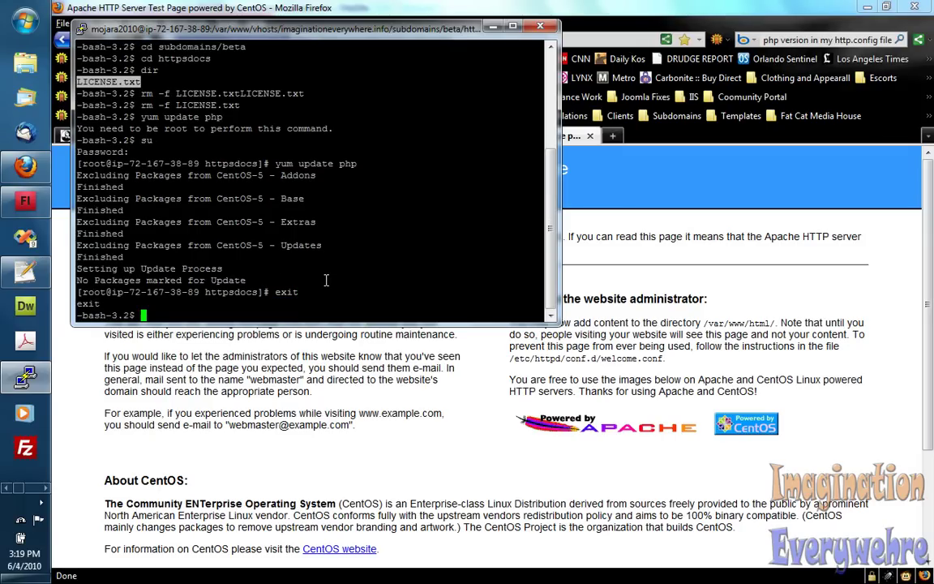
text(dir)
key(Return)
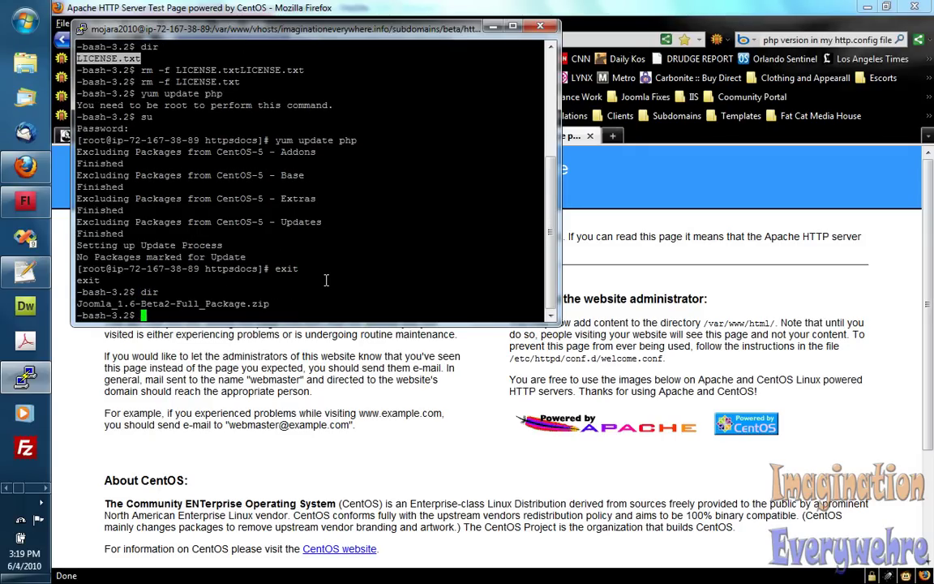
click(44, 489)
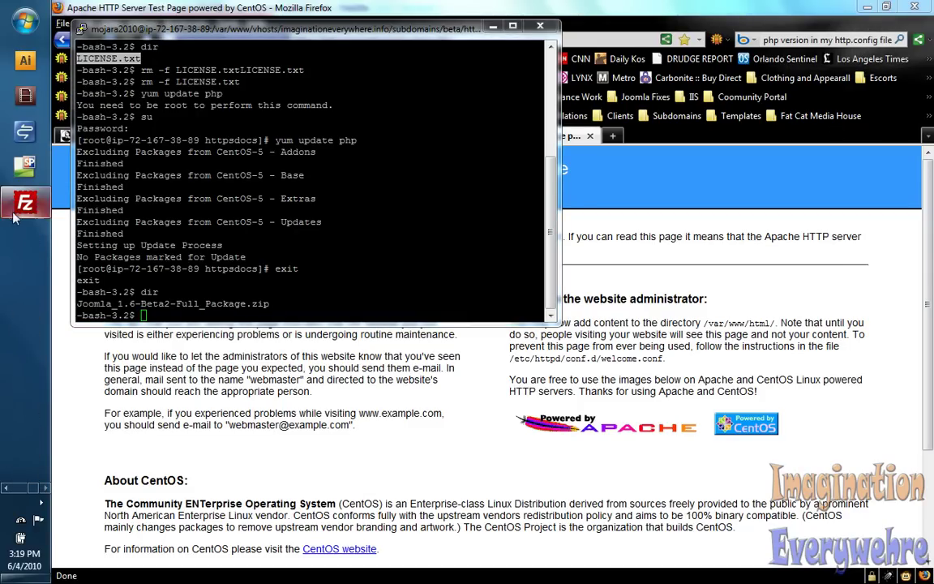
- In FileZilla, refresh remote /subdomains/beta/httpsdocs to confirm the uploaded Joomla zip (7,239,732 bytes)
click(25, 202)
click(170, 39)
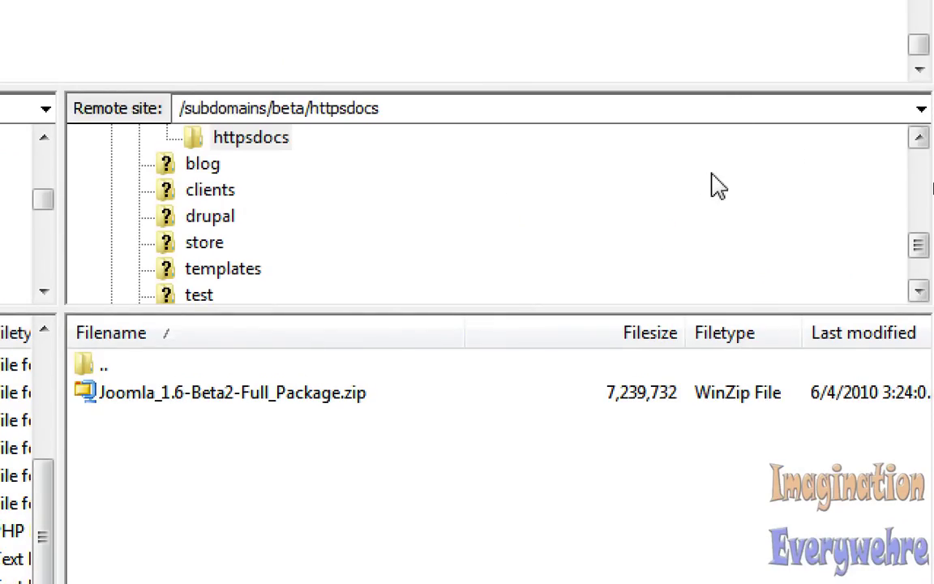
click(920, 139)
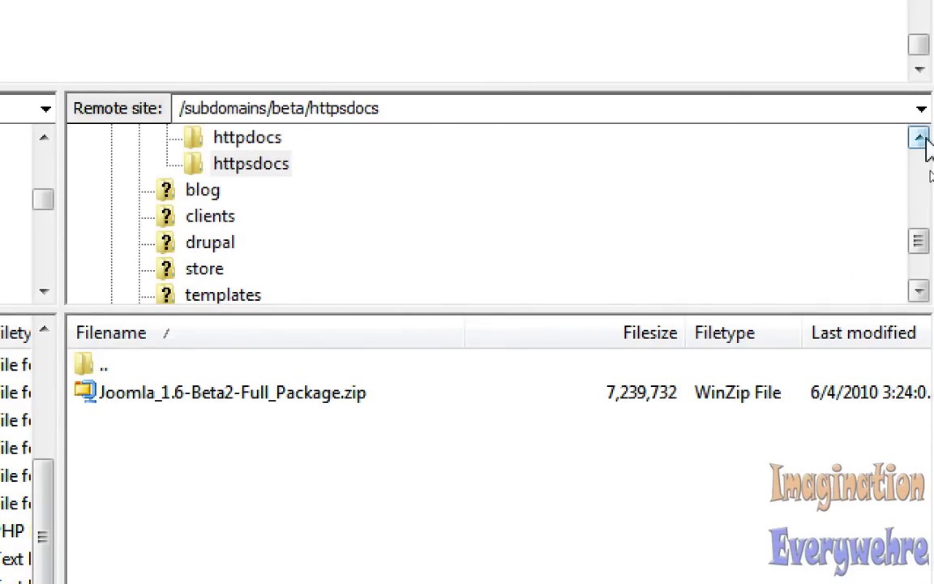
click(920, 139)
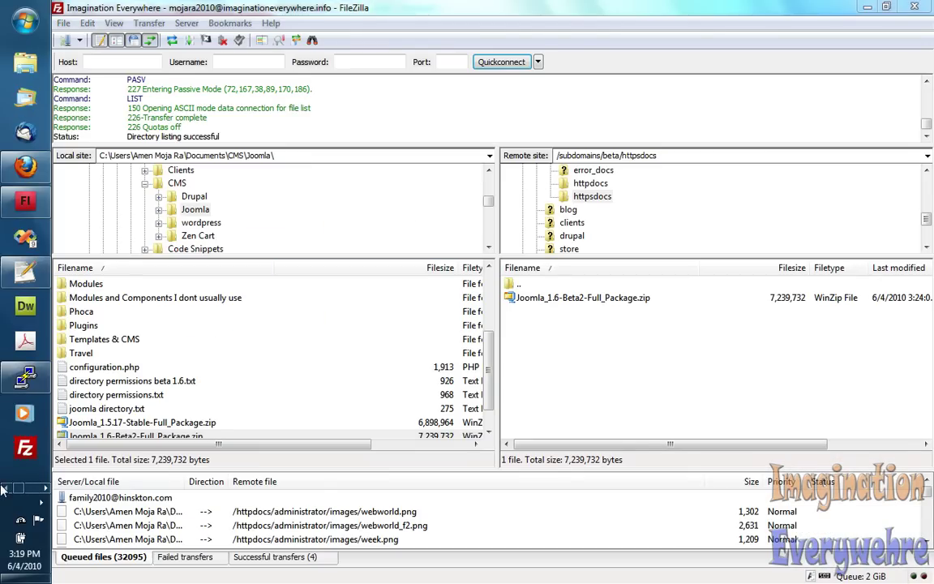
- Extract Joomla_1.6-Beta2-Full_Package.zip in httpsdocs with unzip
click(26, 384)
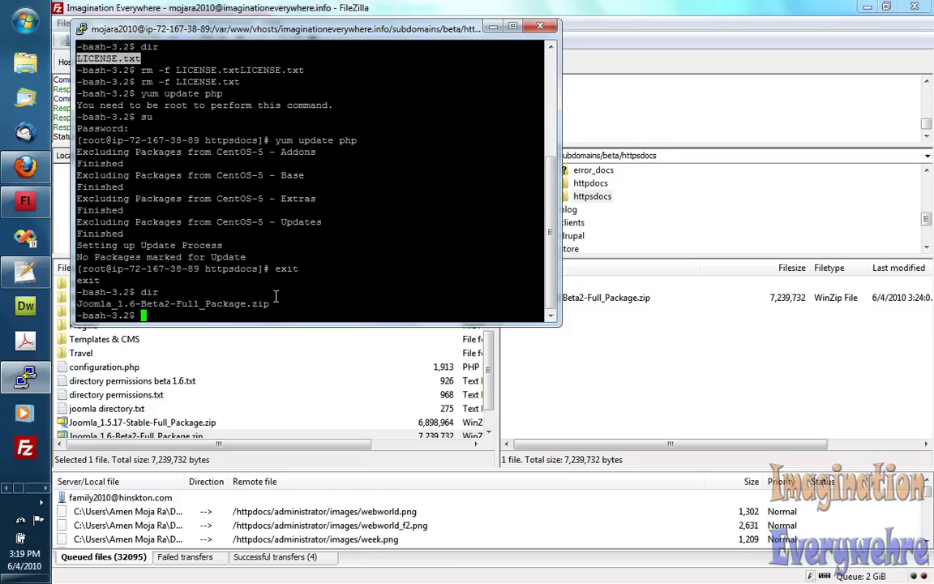
drag(271, 303, 79, 307)
key(ctrl+c)
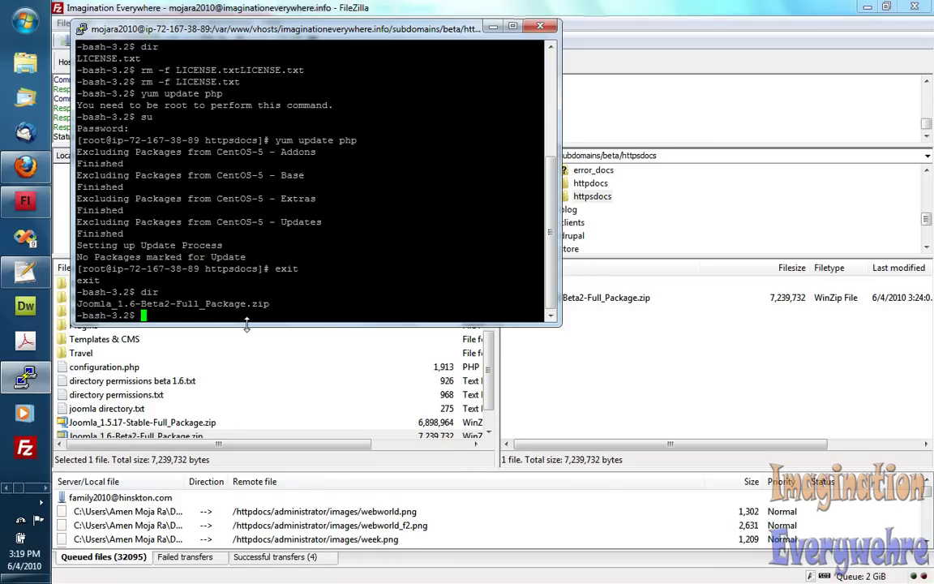
text(uz)
key(BackSpace)
text(nzip)
right_click(253, 315)
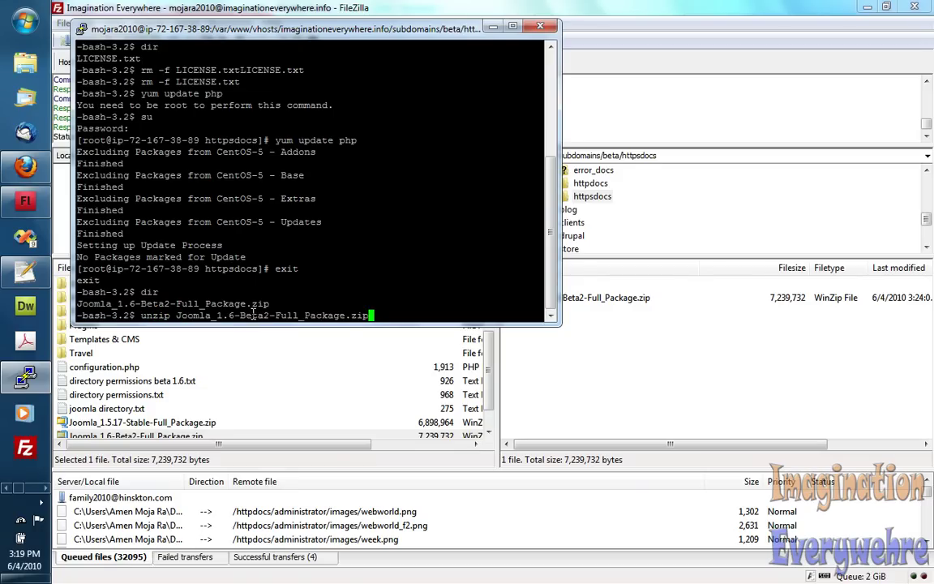
key(Return)
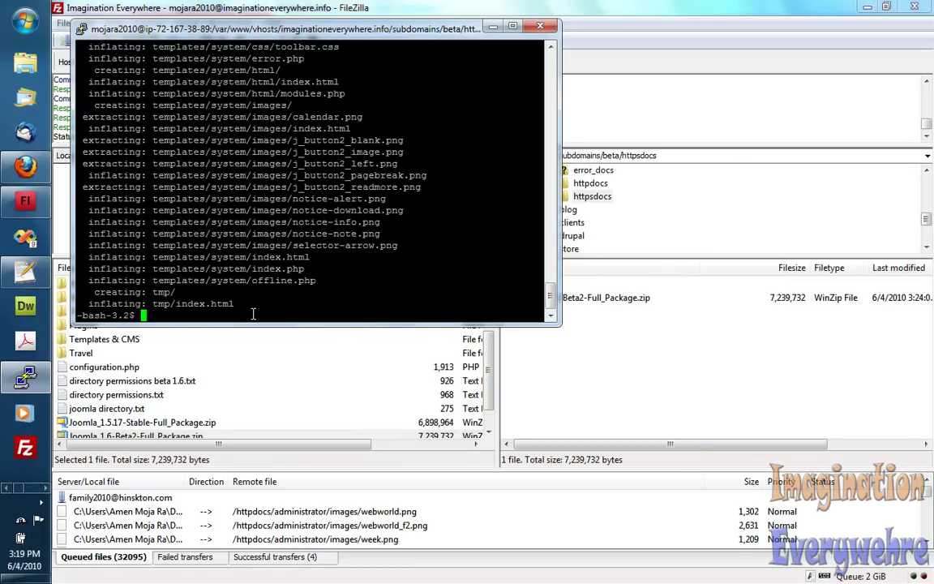
- Delete the zip with rm -rf and refresh FileZilla's remote listing to show Joomla's files
text(rm -rf Joomla_1.6-Beta2-Full_Package.zip)
key(Return)
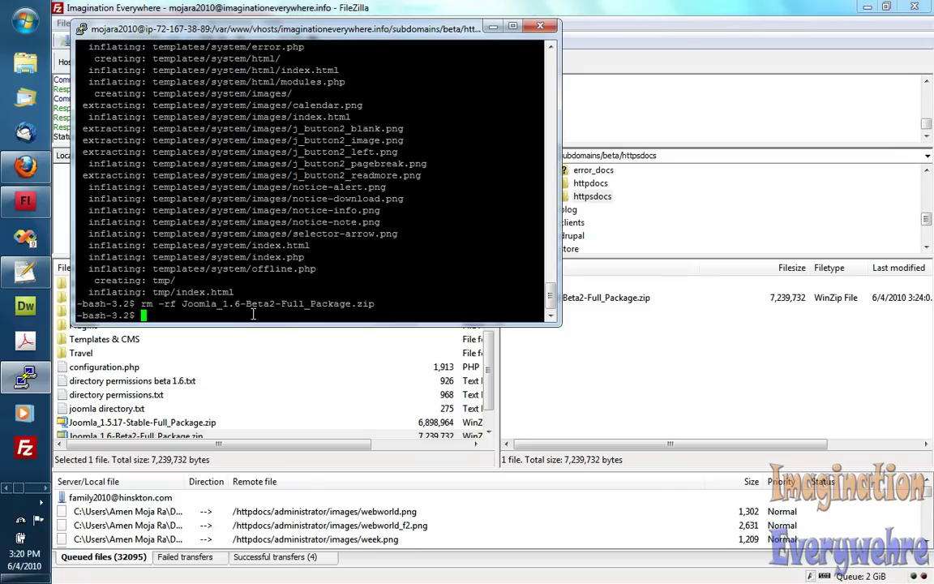
click(539, 357)
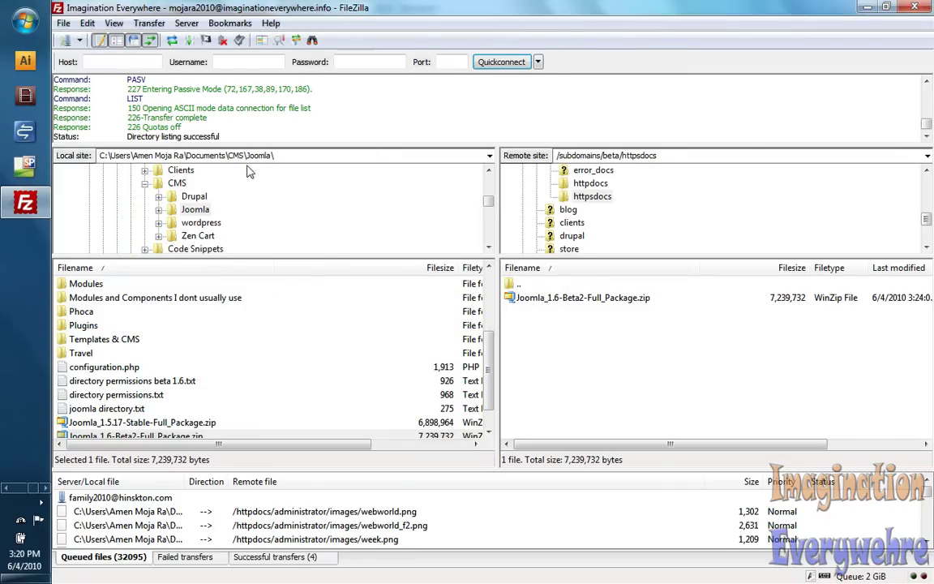
click(174, 41)
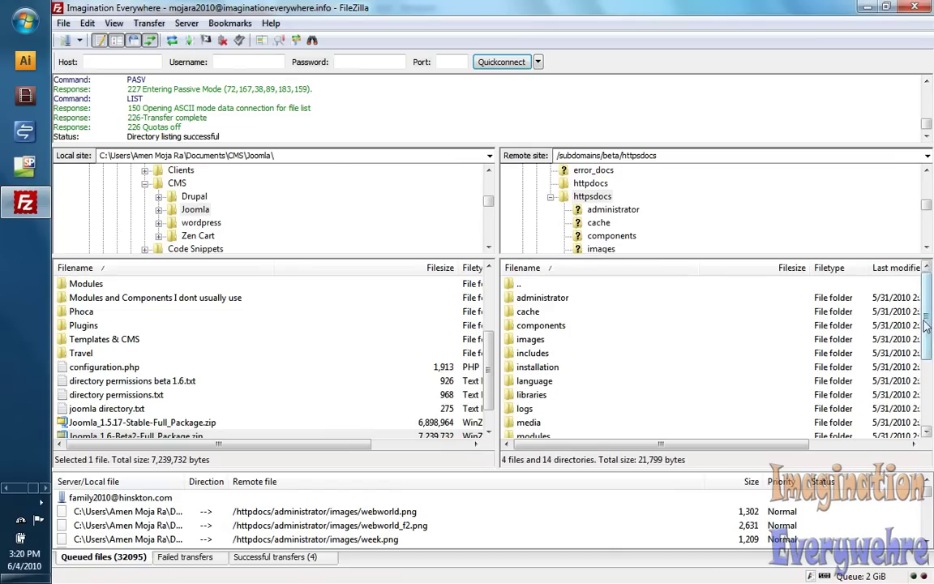
scroll(930, 315, down, 3)
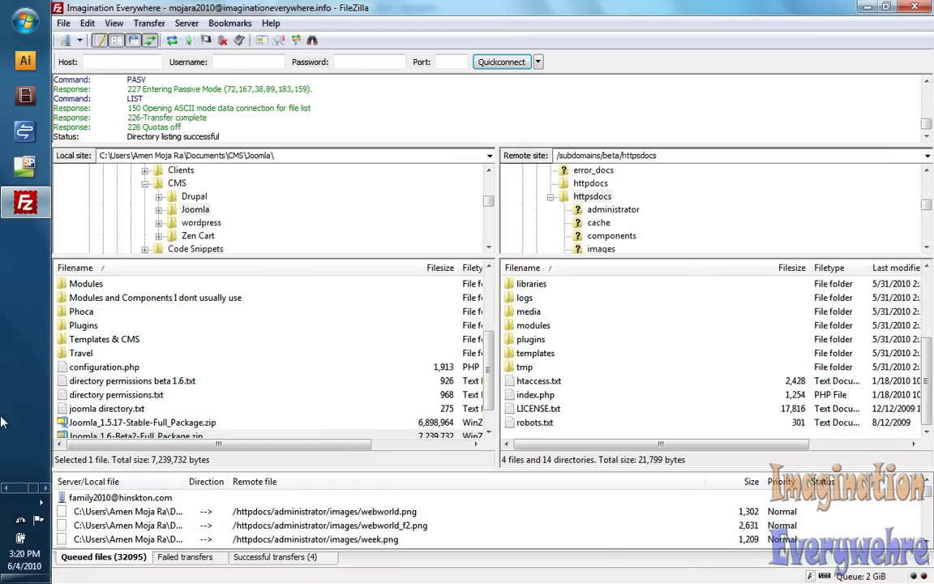
click(7, 485)
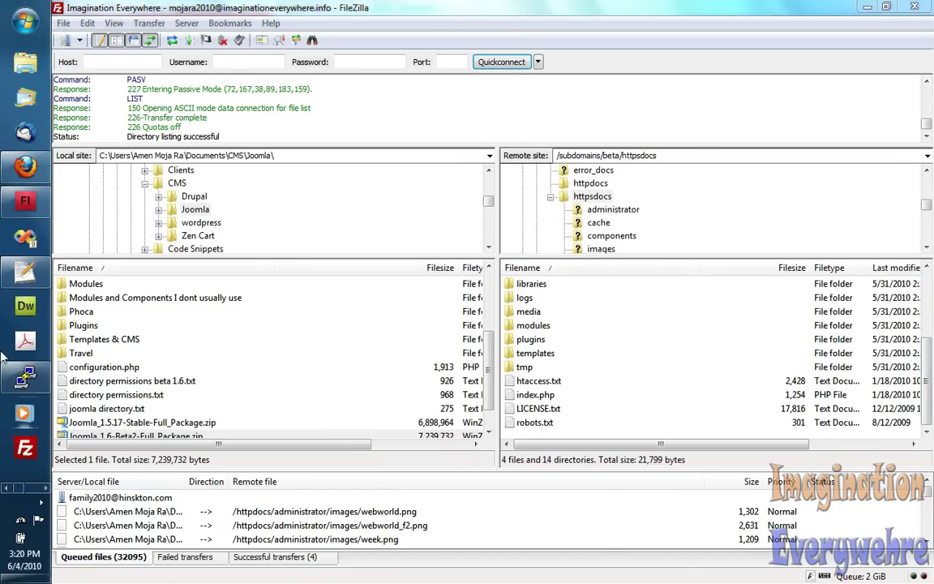
- Reload the beta subdomain to launch the Joomla installer and proceed in English (US) to the pre-installation check
click(21, 172)
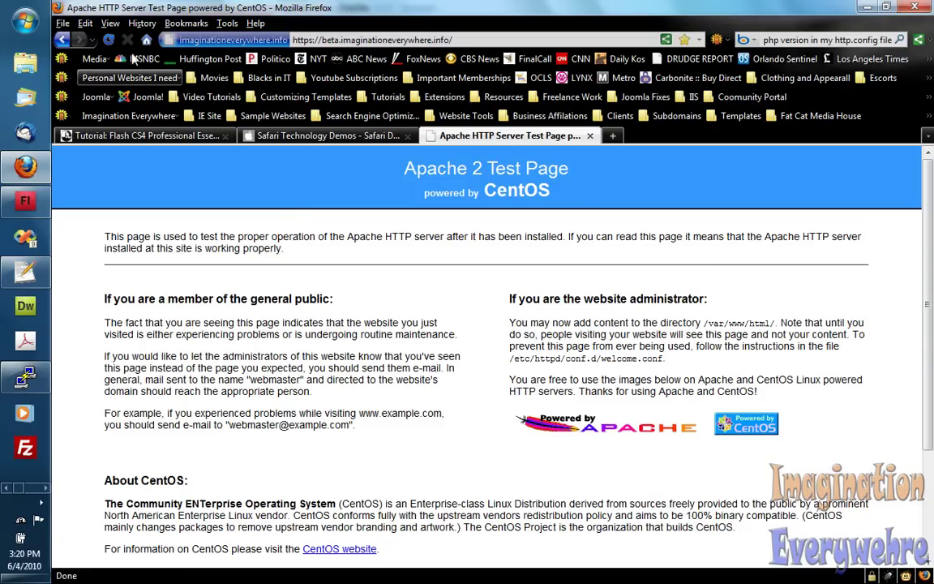
click(111, 39)
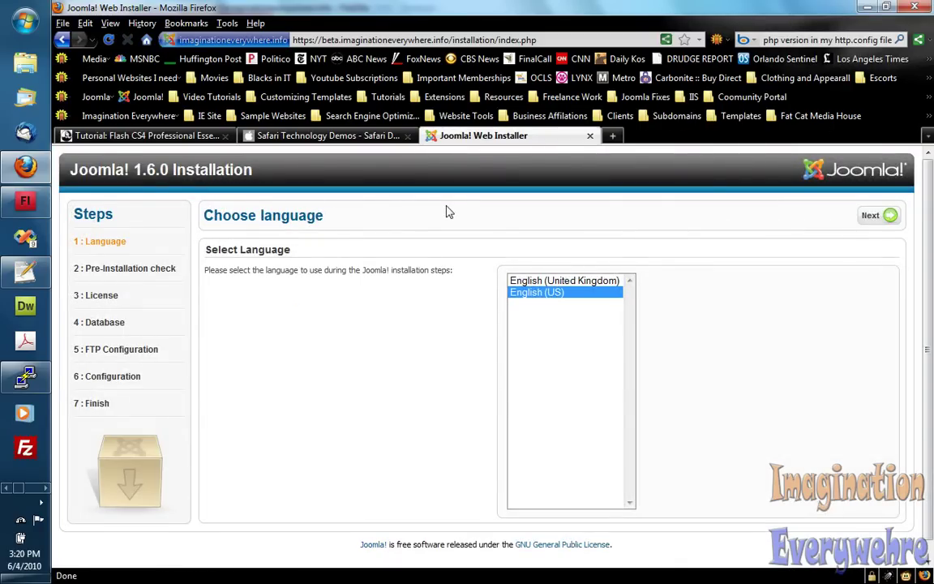
click(890, 217)
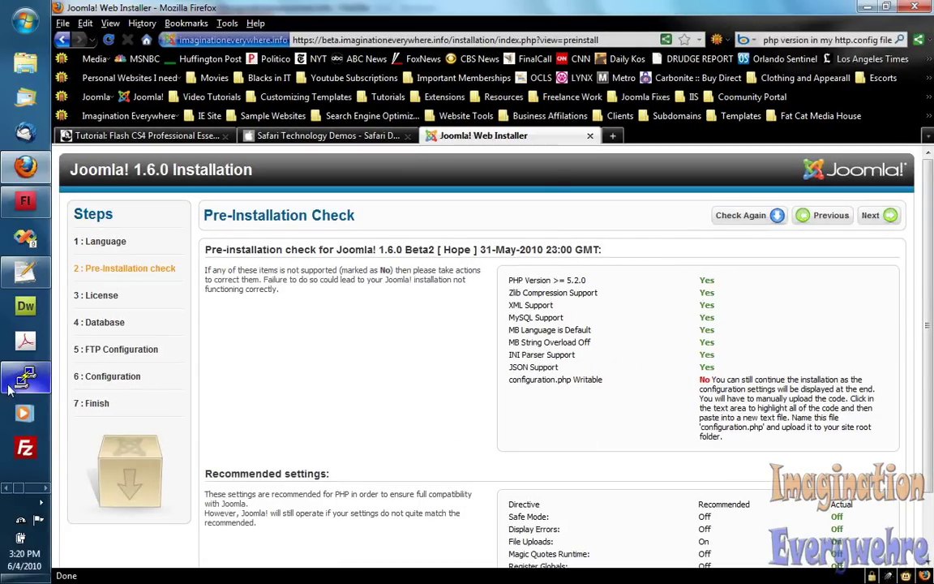
click(12, 384)
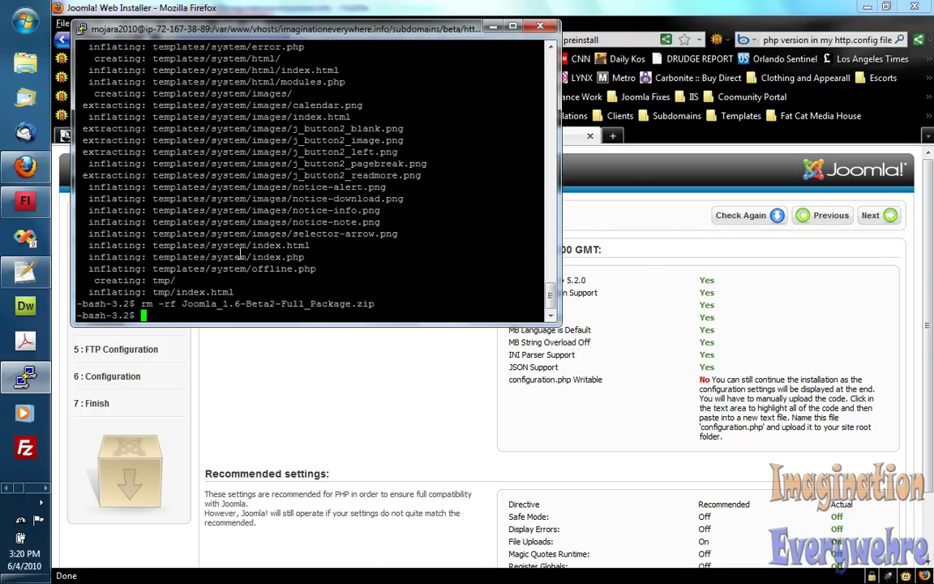
- Create an empty configuration.php with nano and list the folder to confirm it exists
text(nano)
key(Return)
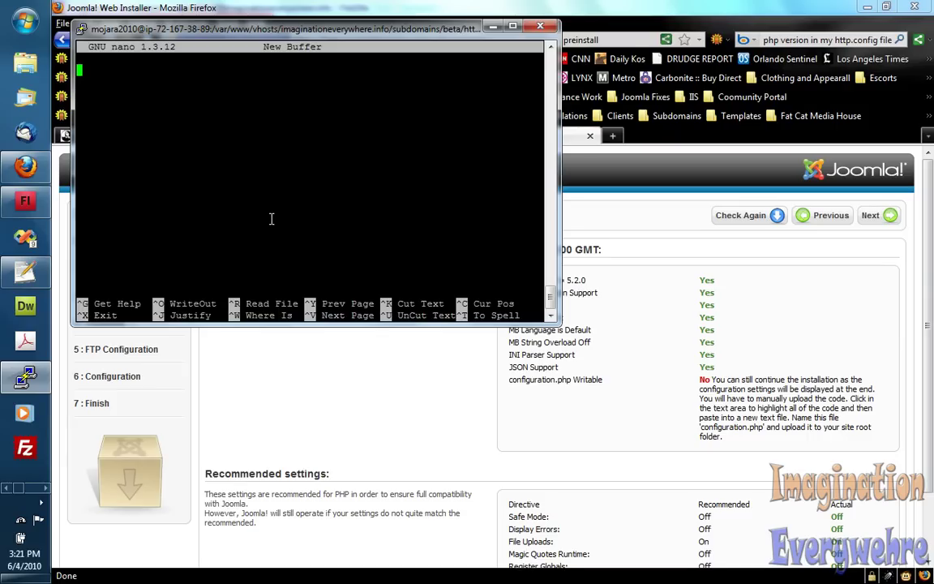
key(ctrl+o)
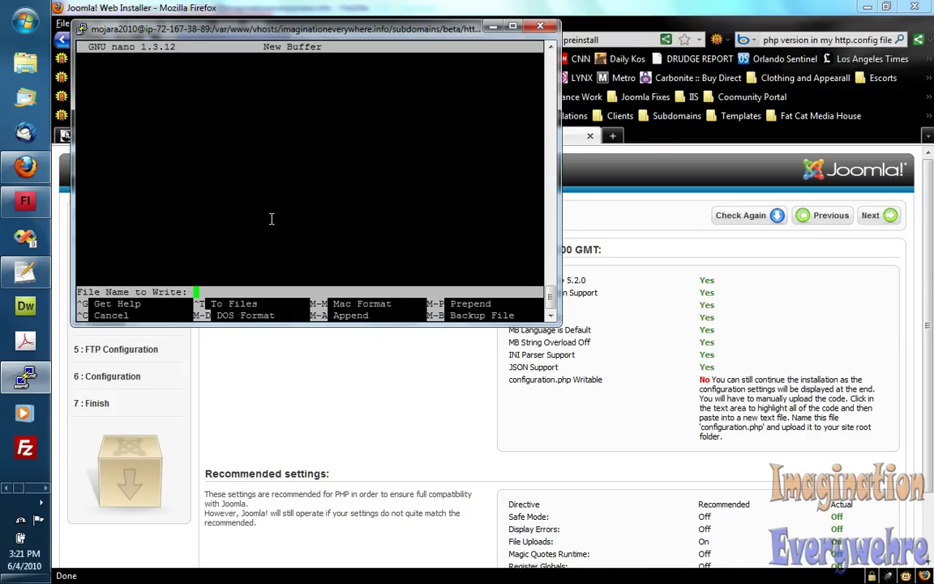
text(configuration.php)
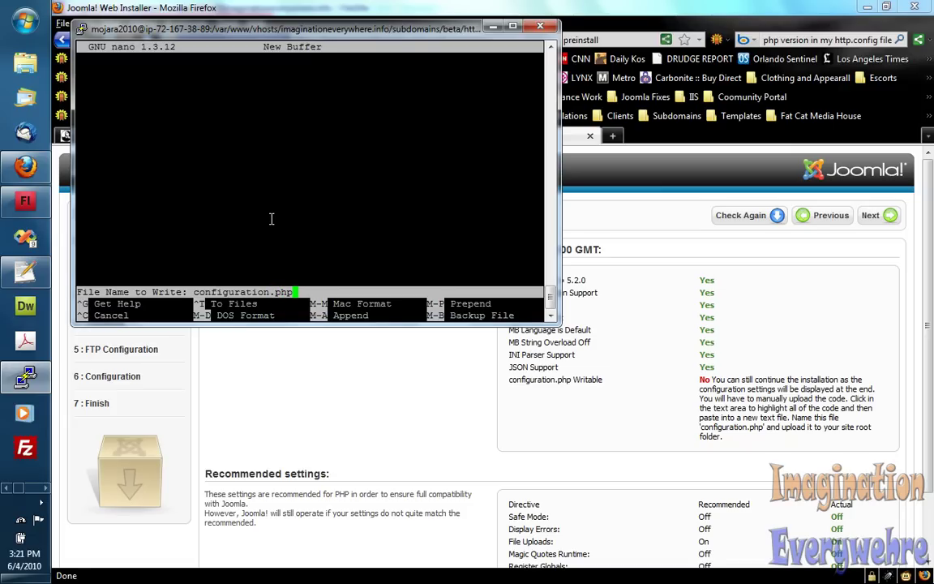
key(Return)
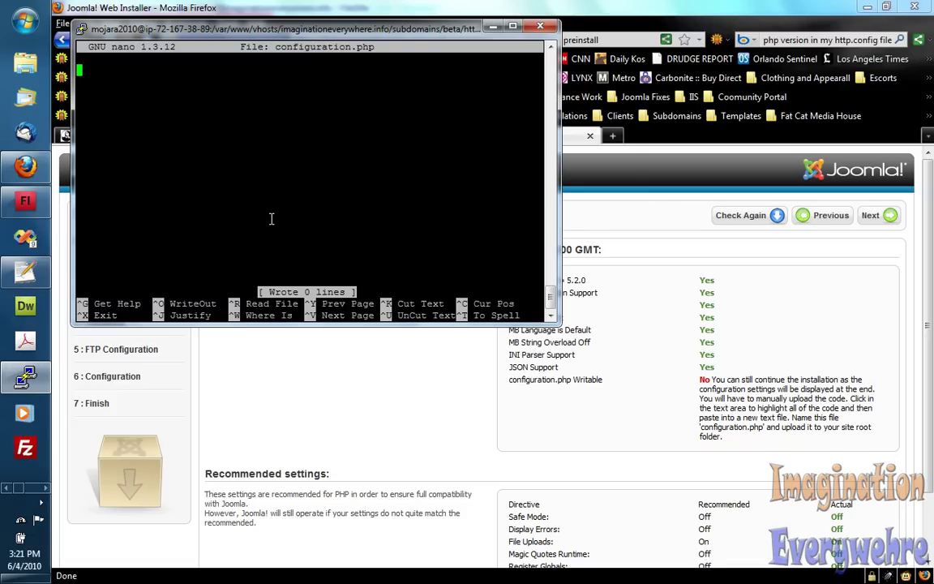
key(ctrl+x)
text(dir)
key(Return)
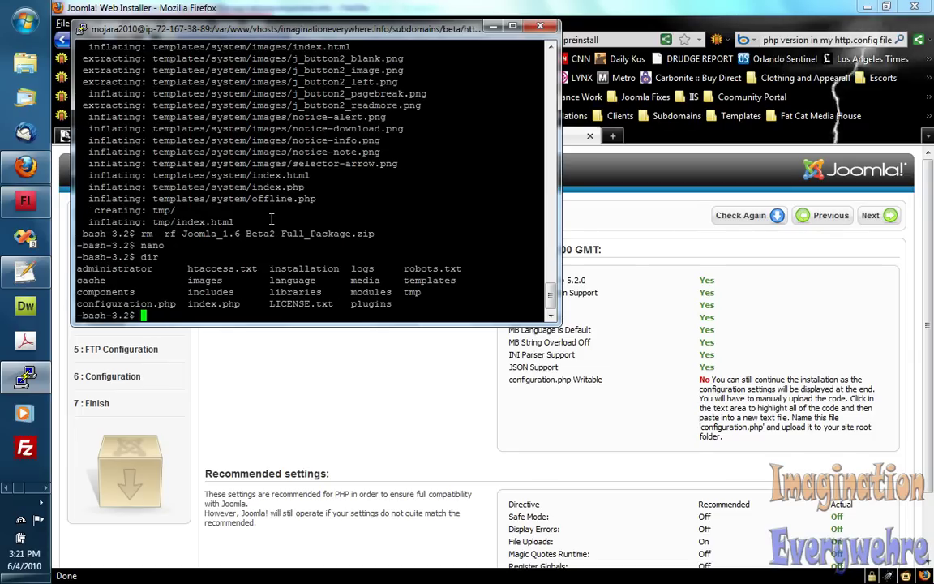
- Run chmod 0777 on configuration.php, then return to the installer in Firefox
drag(176, 305, 73, 305)
click(170, 316)
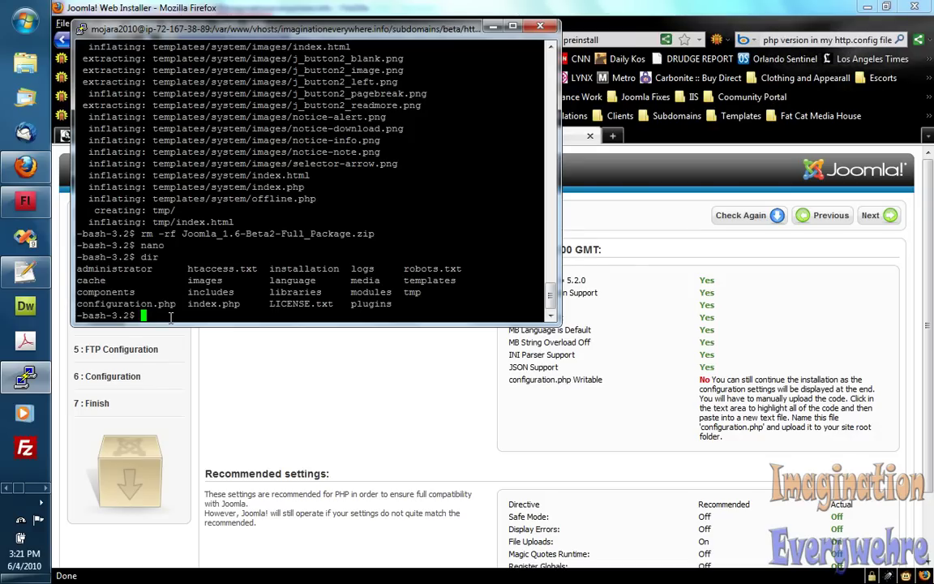
text(chmod 0777 configuration.php)
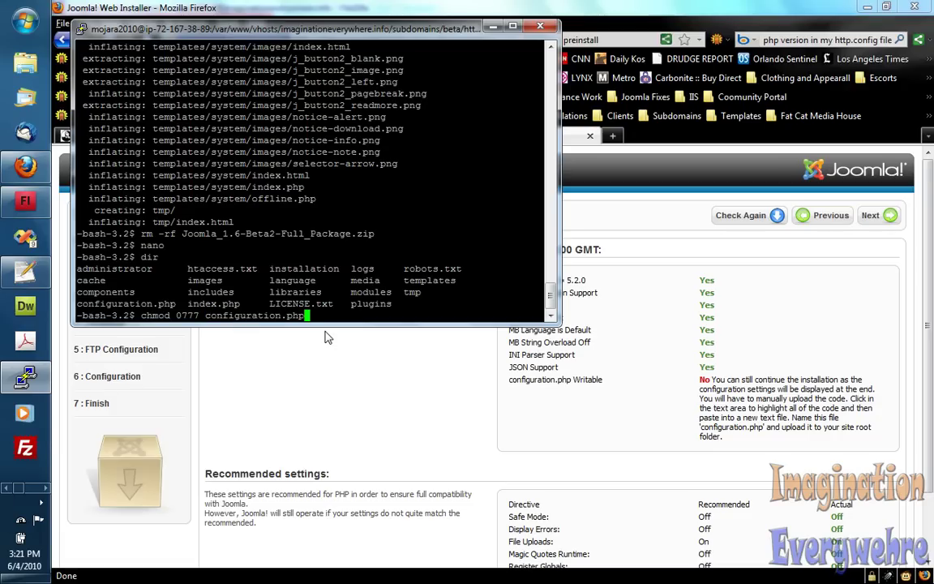
key(Return)
click(325, 332)
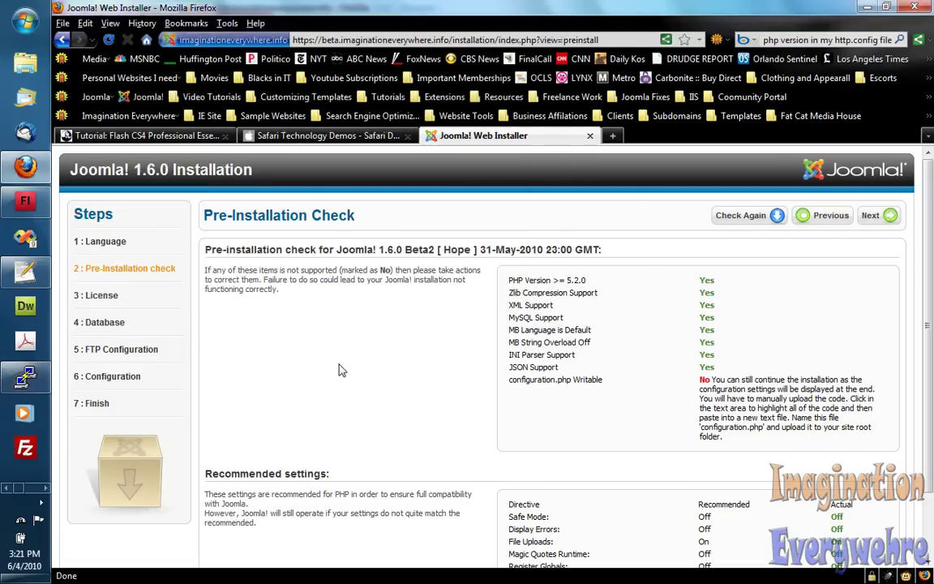
- Recheck requirements so configuration.php passes, then advance through the license to Database Configuration
click(752, 219)
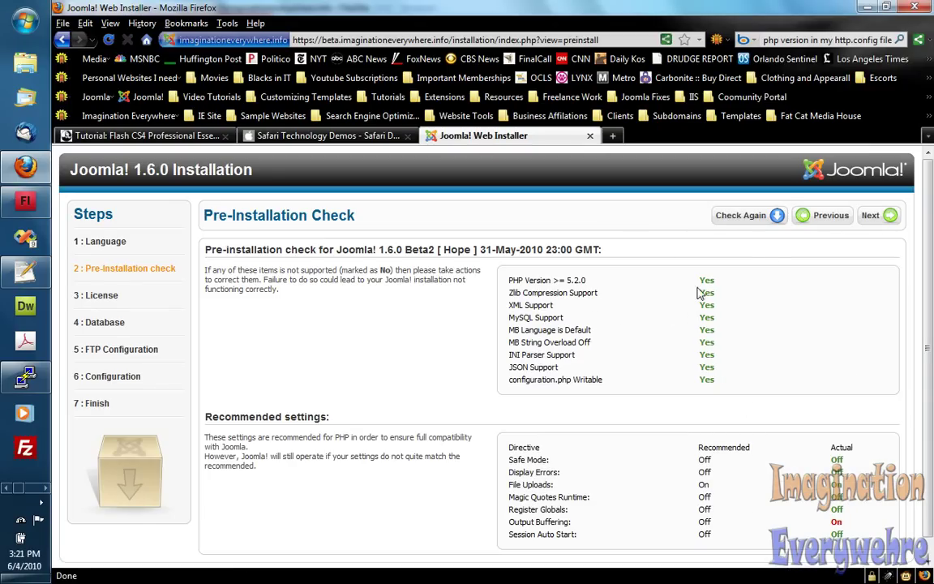
click(883, 216)
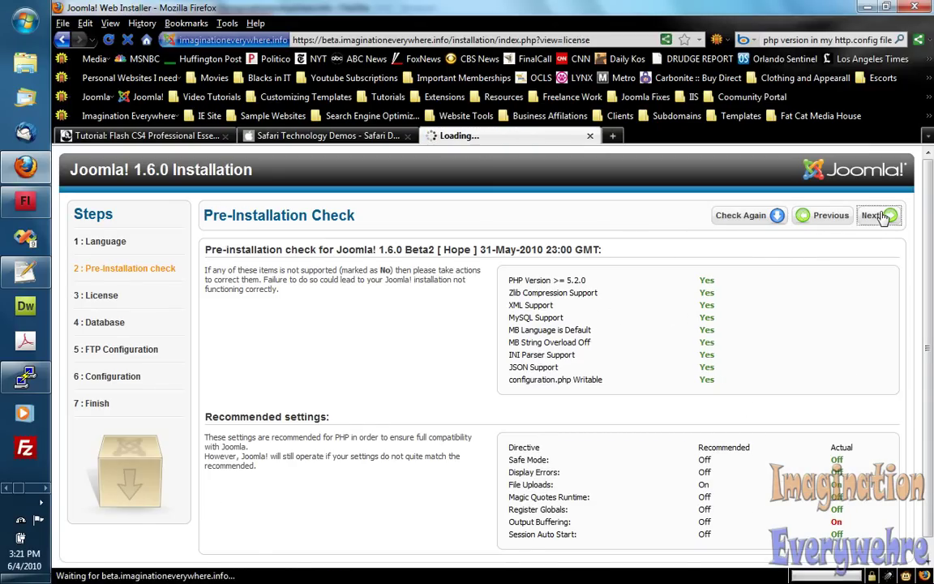
scroll(704, 314, down, 2)
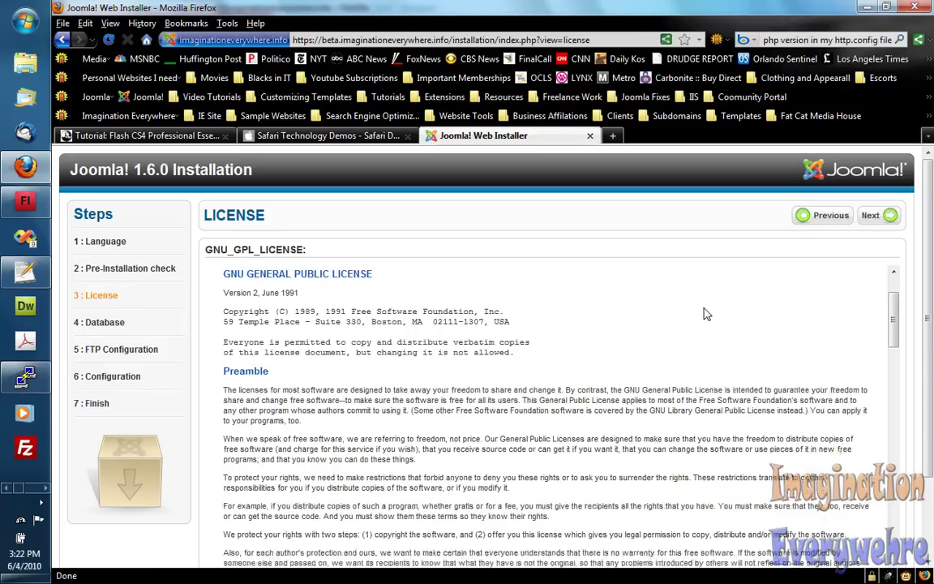
scroll(704, 314, down, 2)
scroll(929, 370, down, 2)
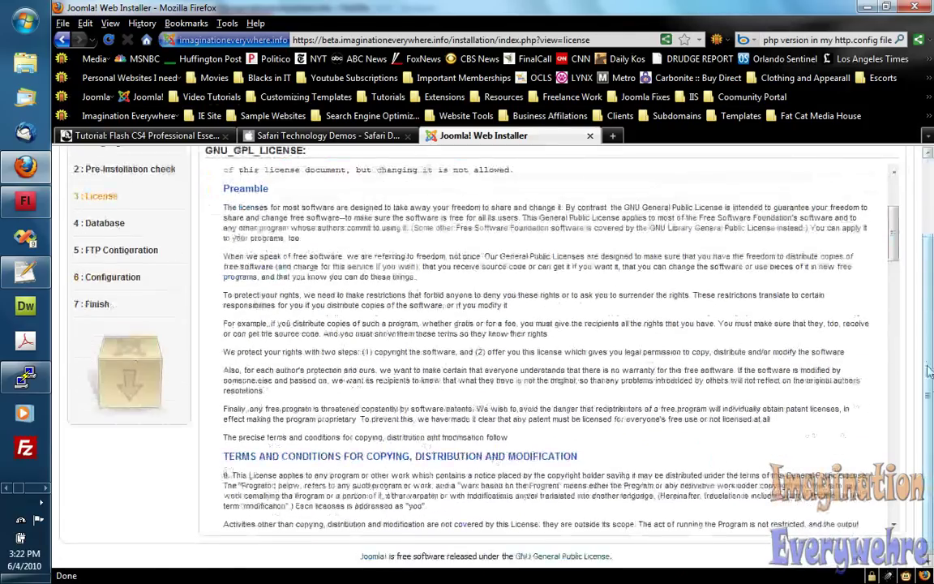
scroll(929, 370, up, 2)
click(883, 215)
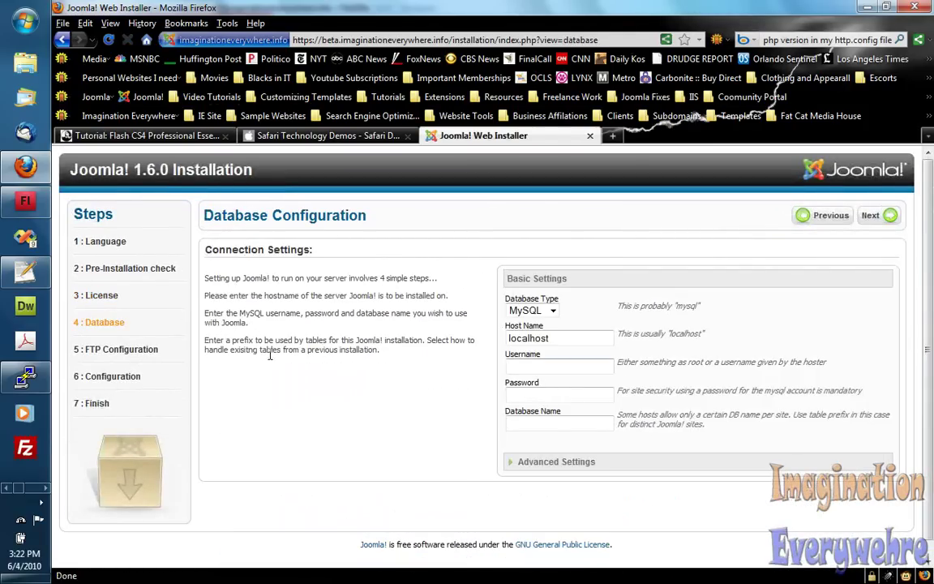
- Enter database user ie_beta, its password and database name iebeta, then continue
click(597, 365)
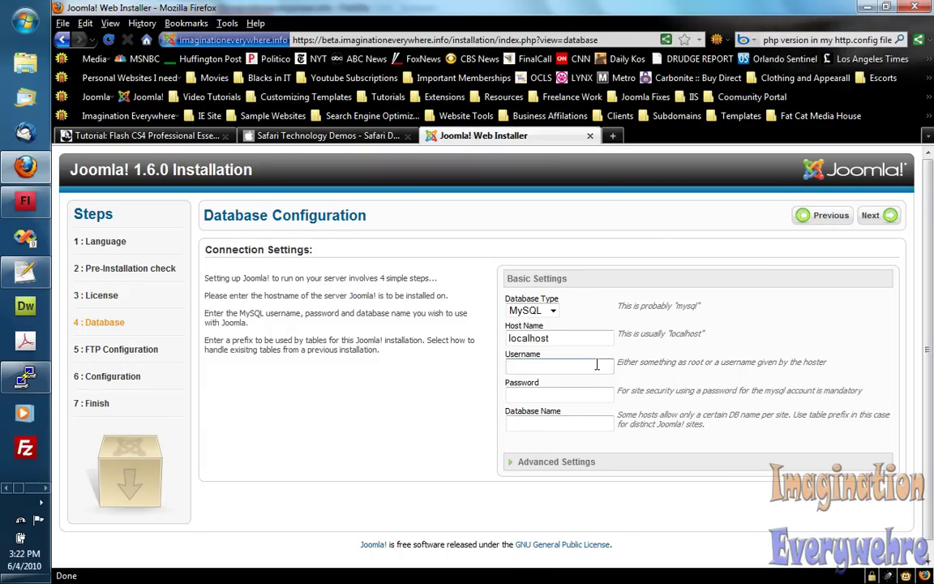
text(ie)
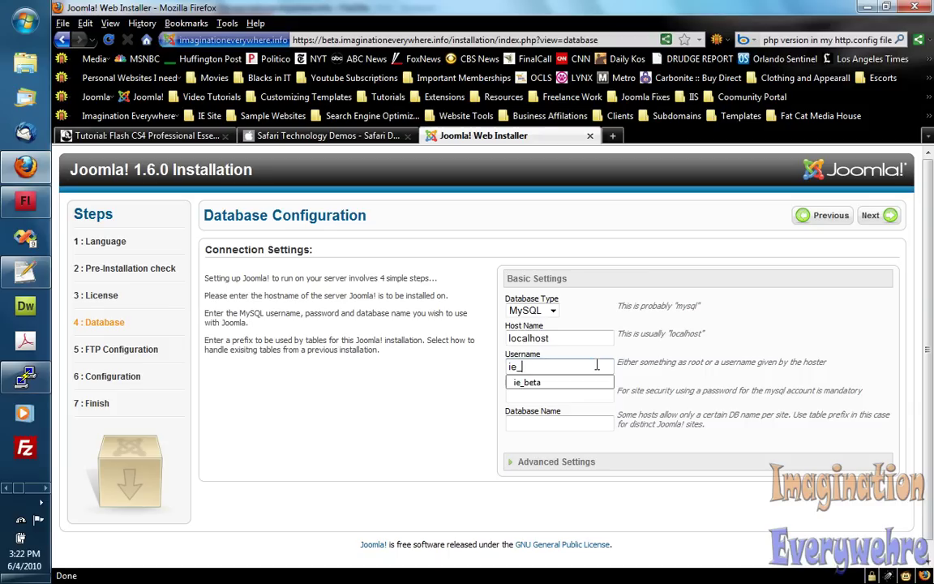
text(_)
click(594, 382)
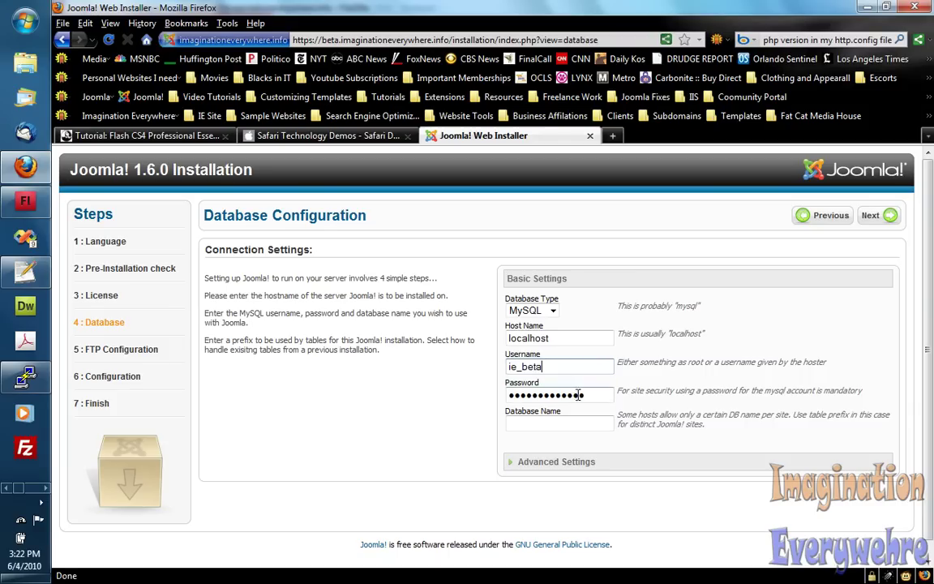
key(Tab)
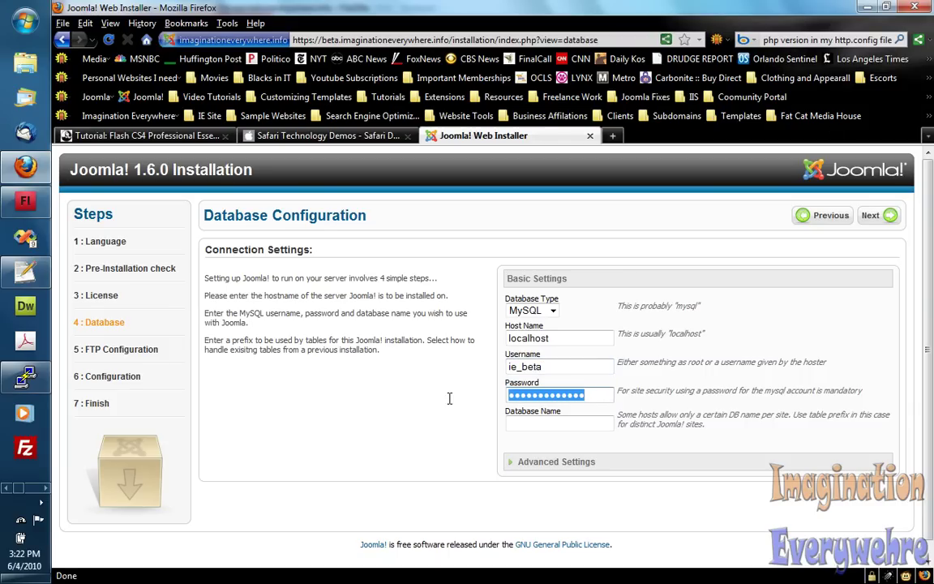
text(p)
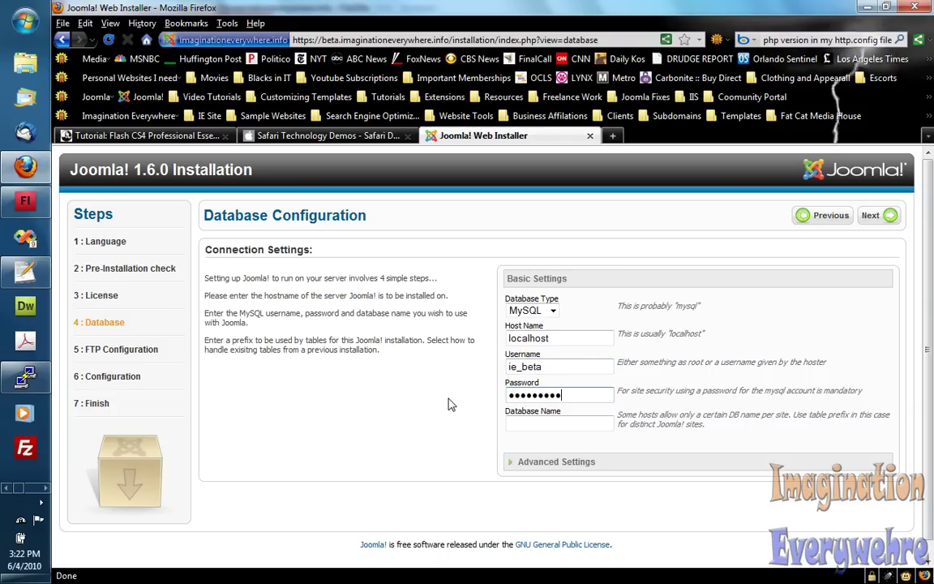
text(*****)
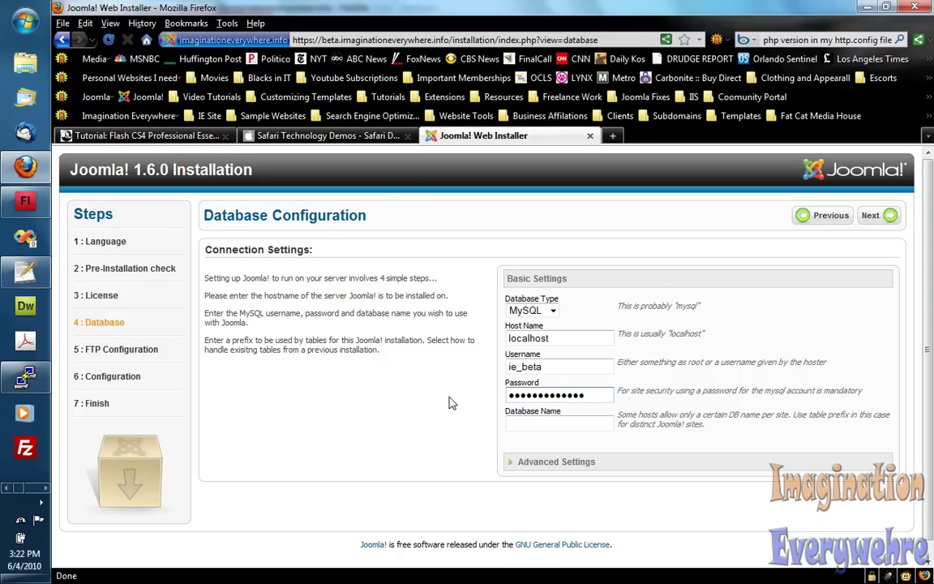
double_click(535, 422)
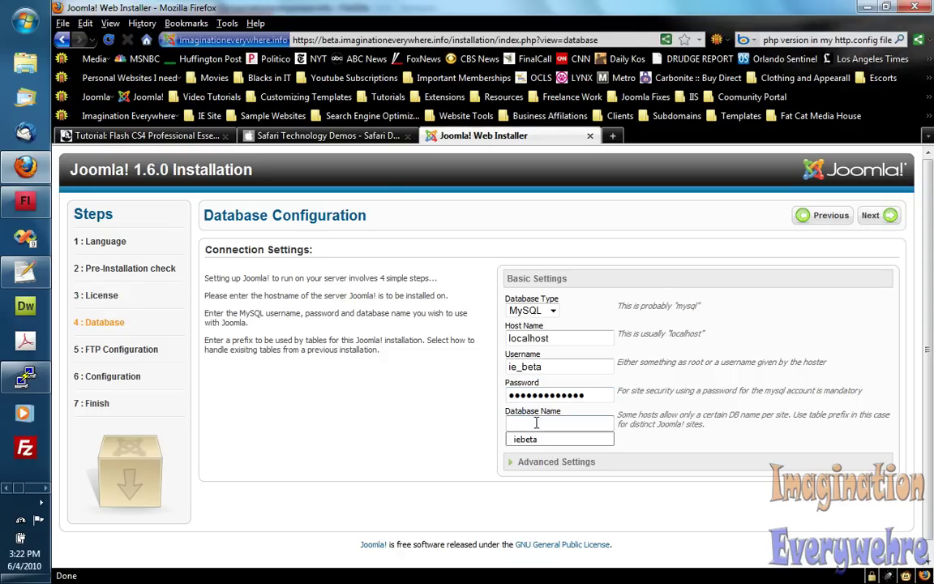
click(541, 442)
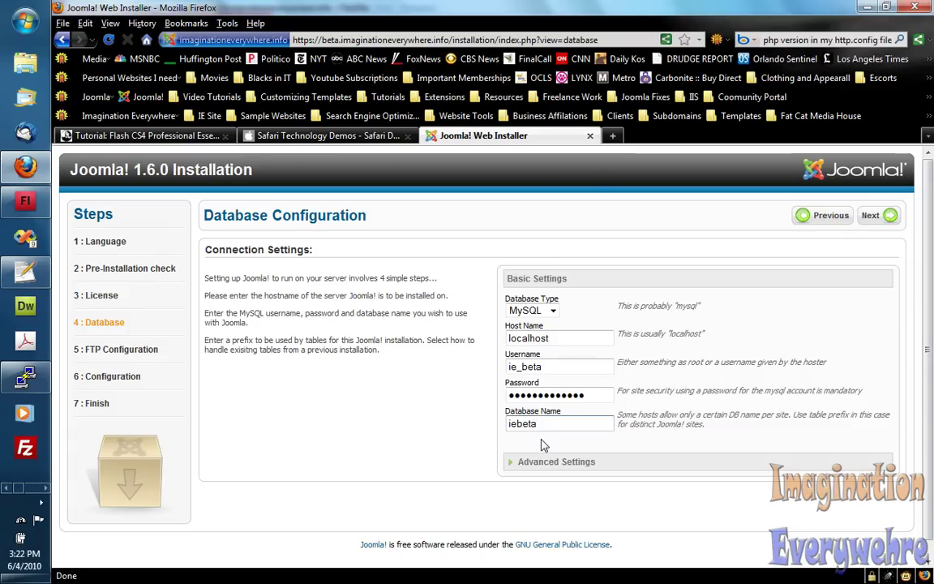
click(887, 225)
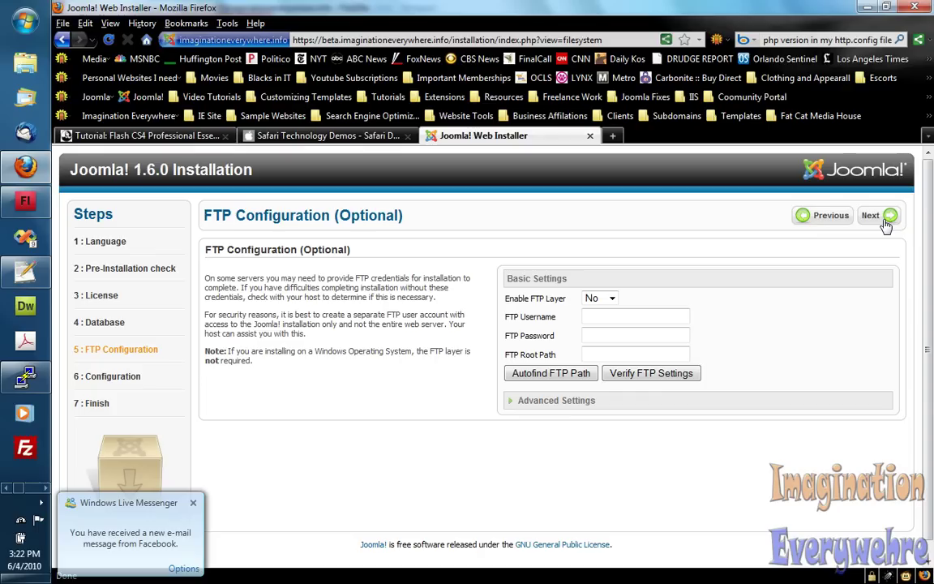
- Skip FTP, name the site 'Imagination Everywhere', set admin e-mail and password, and install sample data
click(888, 219)
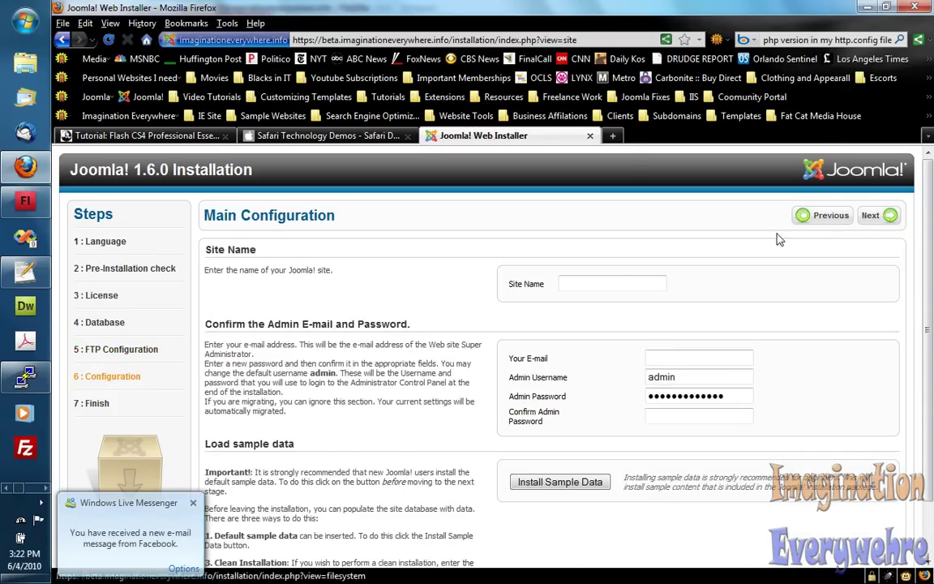
double_click(602, 281)
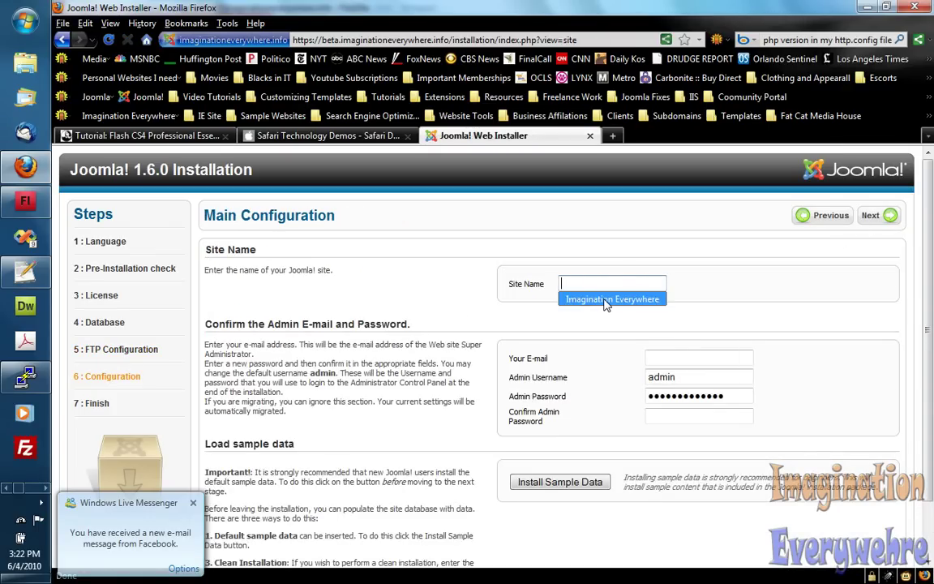
click(605, 301)
double_click(697, 358)
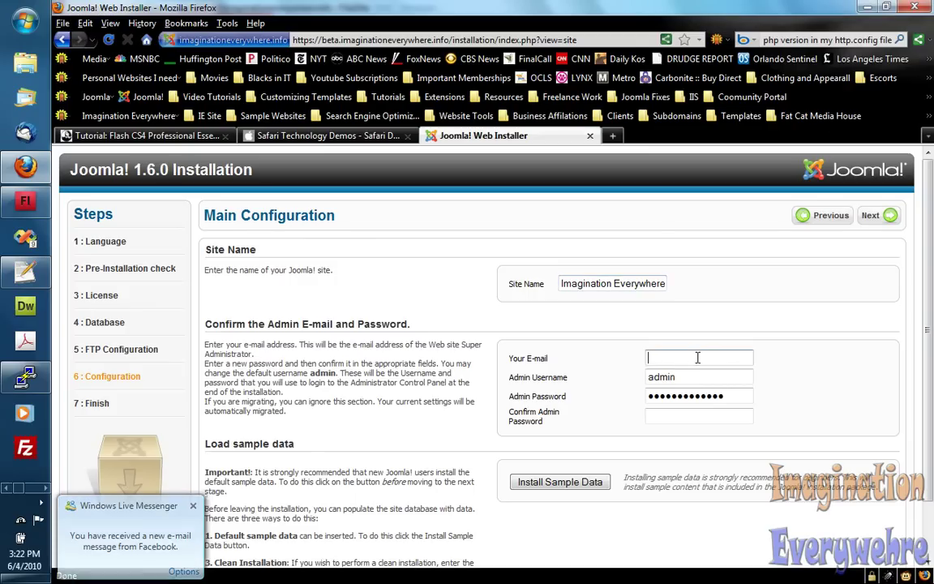
click(702, 374)
click(703, 417)
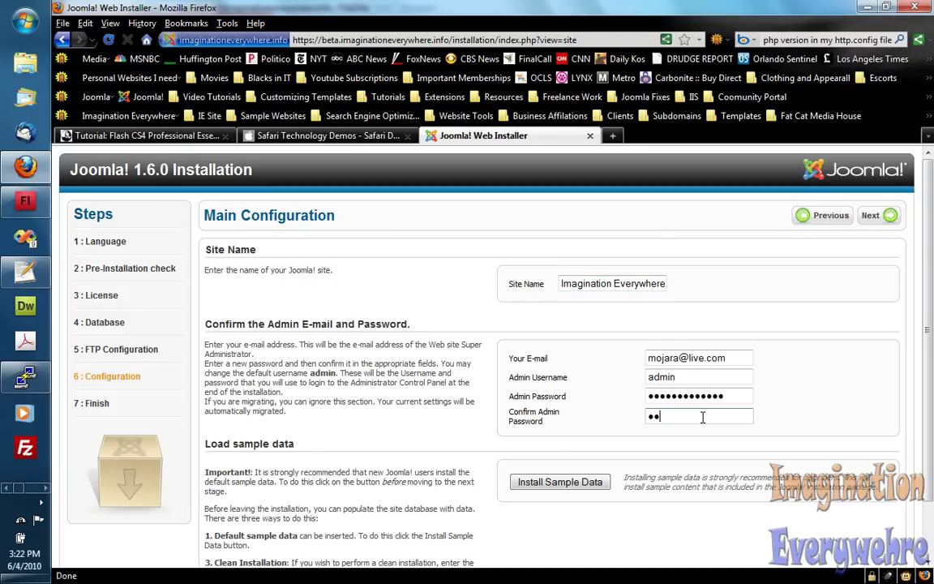
text(••••••••••)
click(568, 486)
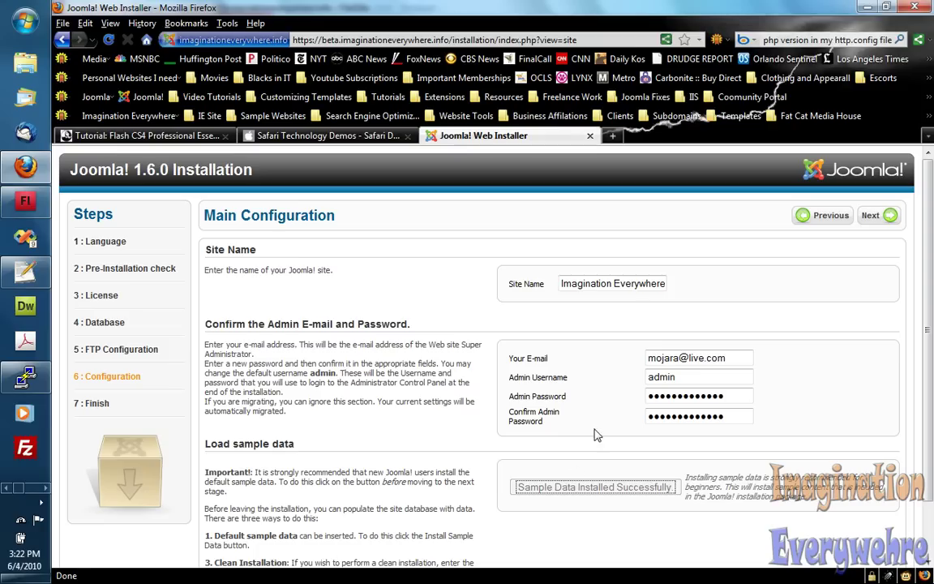
click(885, 217)
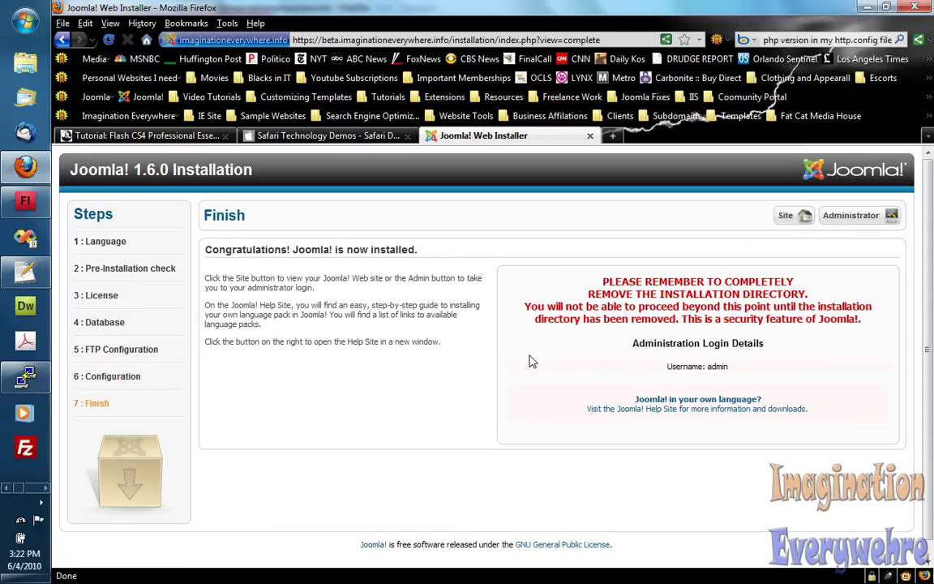
- In the server terminal, delete the folder with 'rm -rf installation' and verify removal with 'dir'
mouse_move(4, 378)
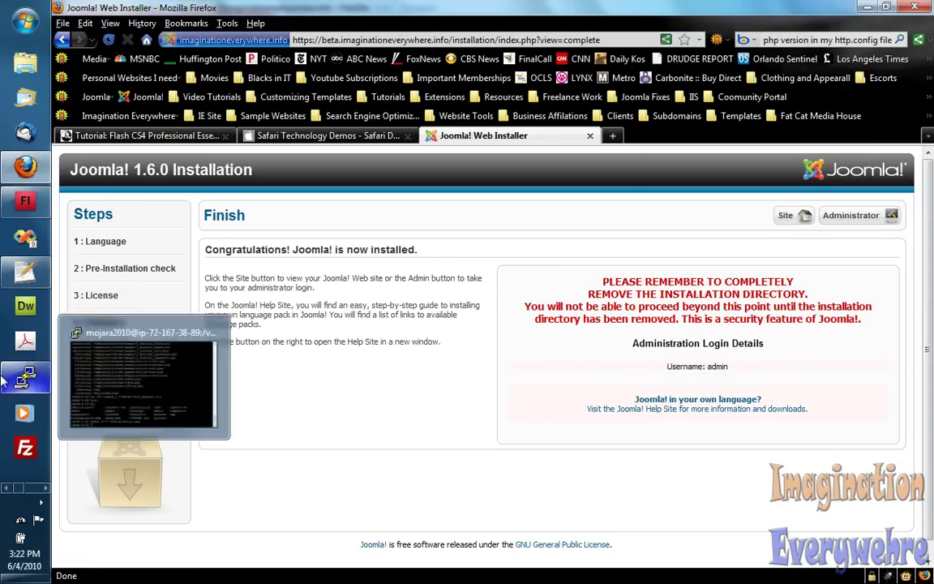
click(146, 377)
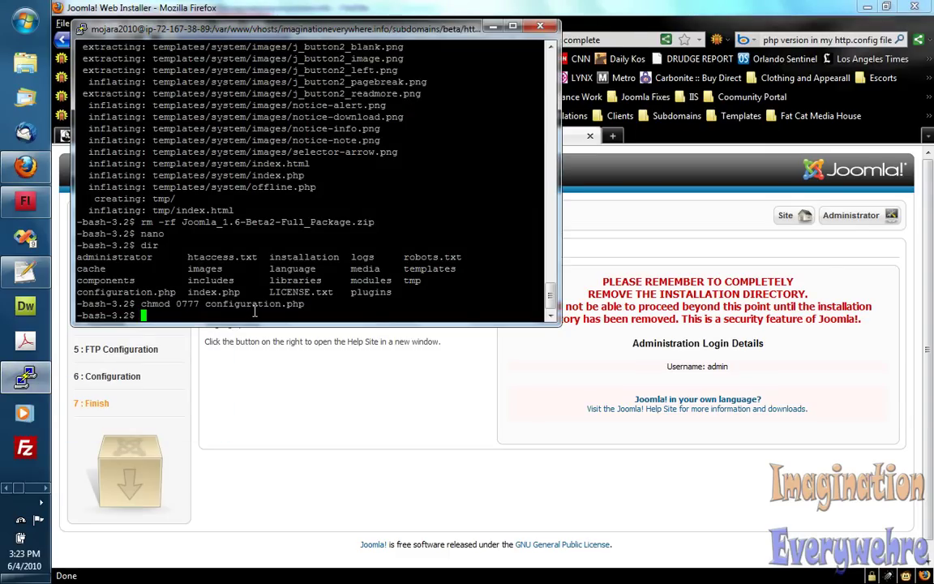
text(rm -rf installation)
key(Return)
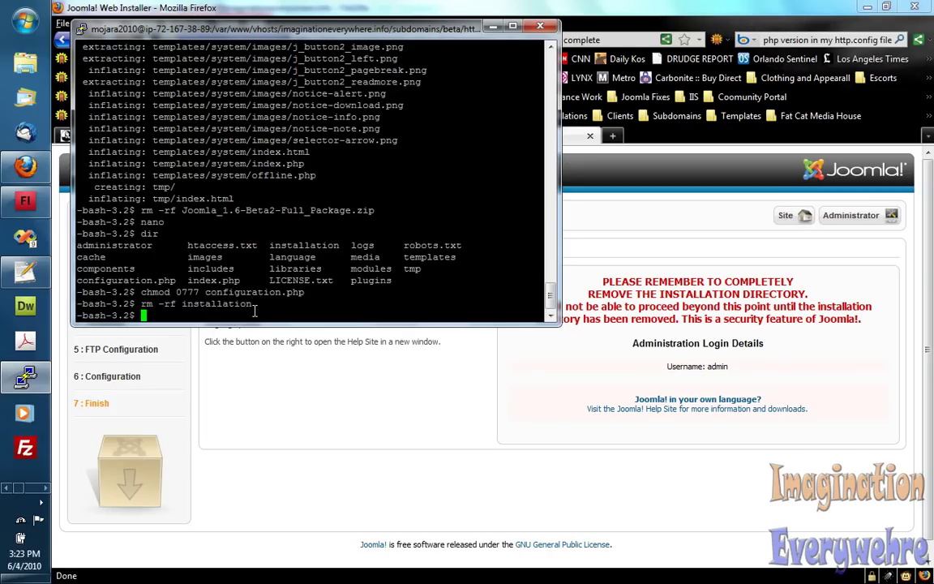
text(dir)
key(Return)
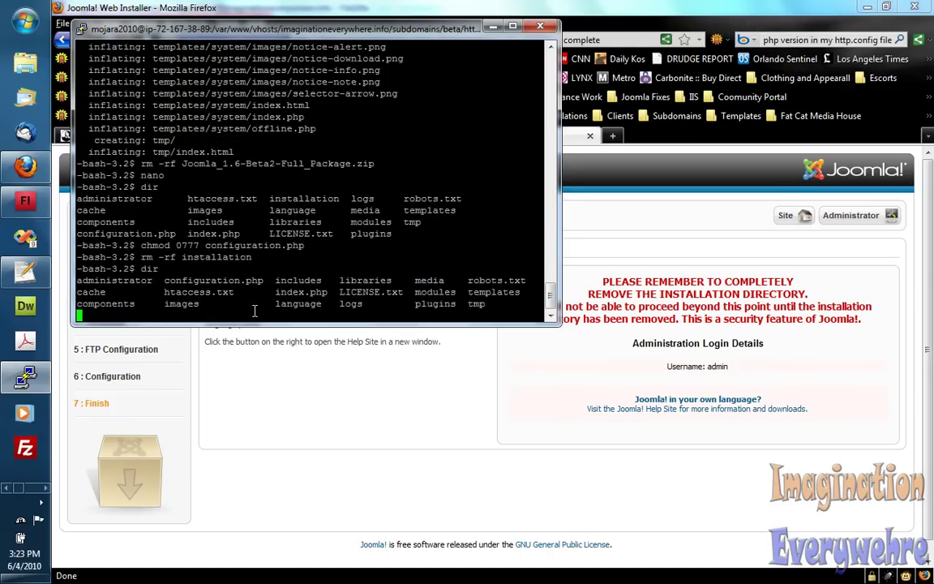
- Log in to the Joomla administrator backend with the saved admin credentials
click(434, 407)
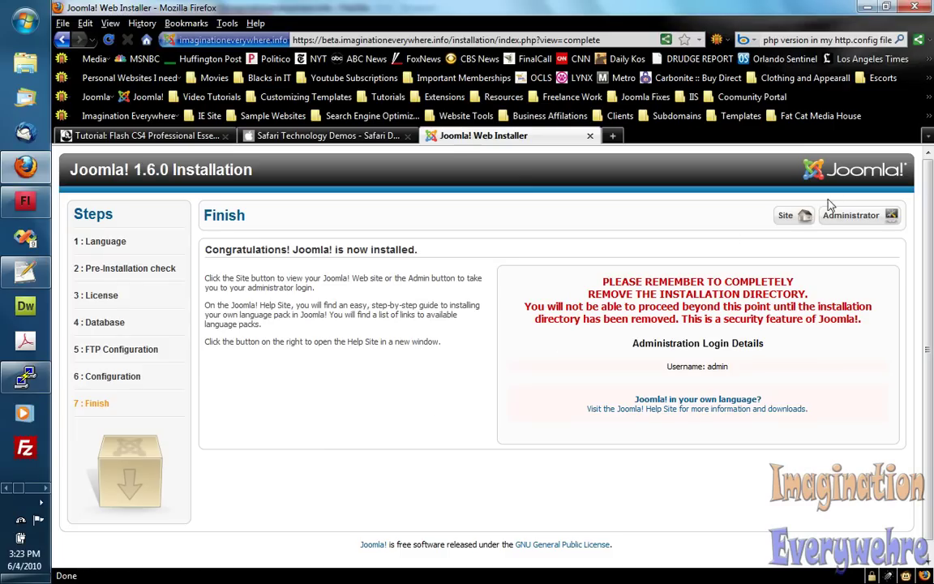
click(853, 221)
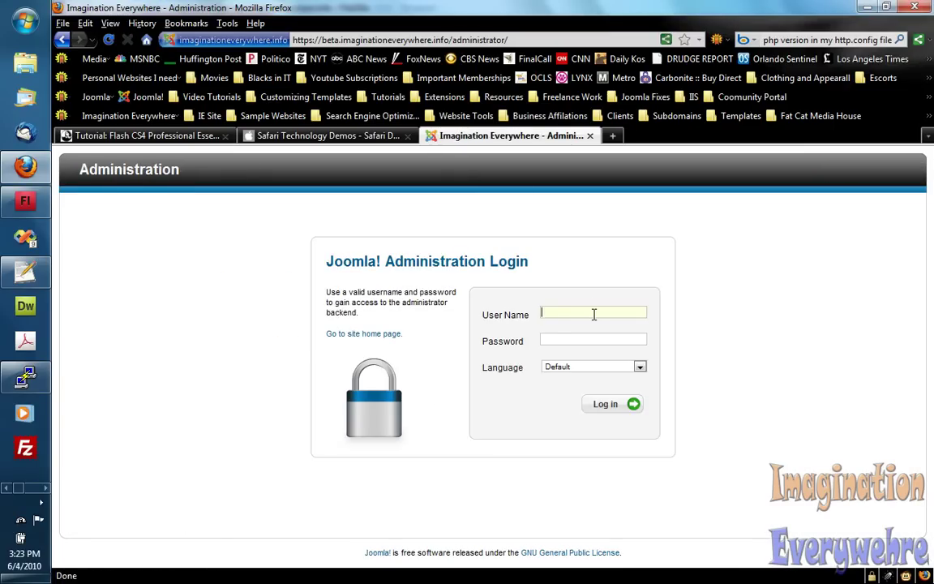
click(593, 311)
click(597, 342)
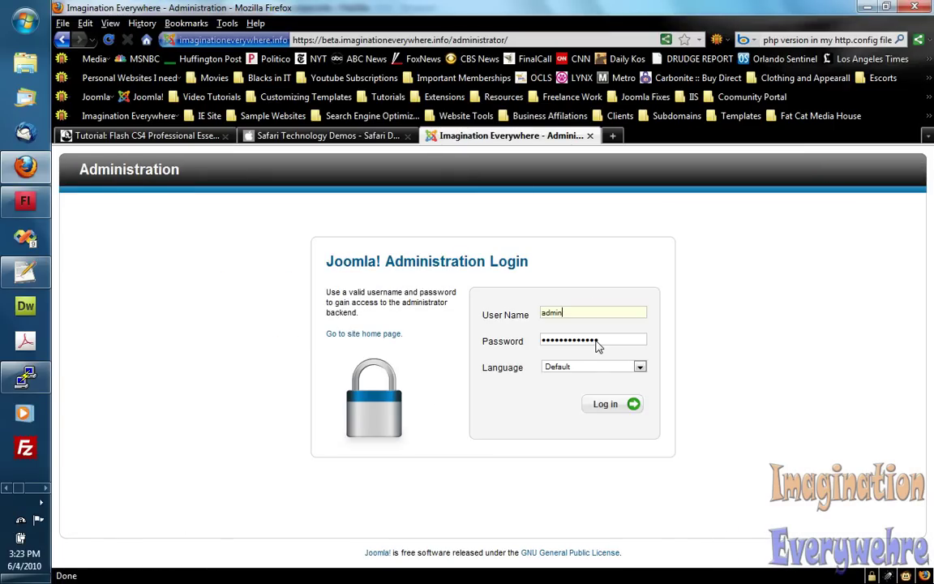
click(607, 405)
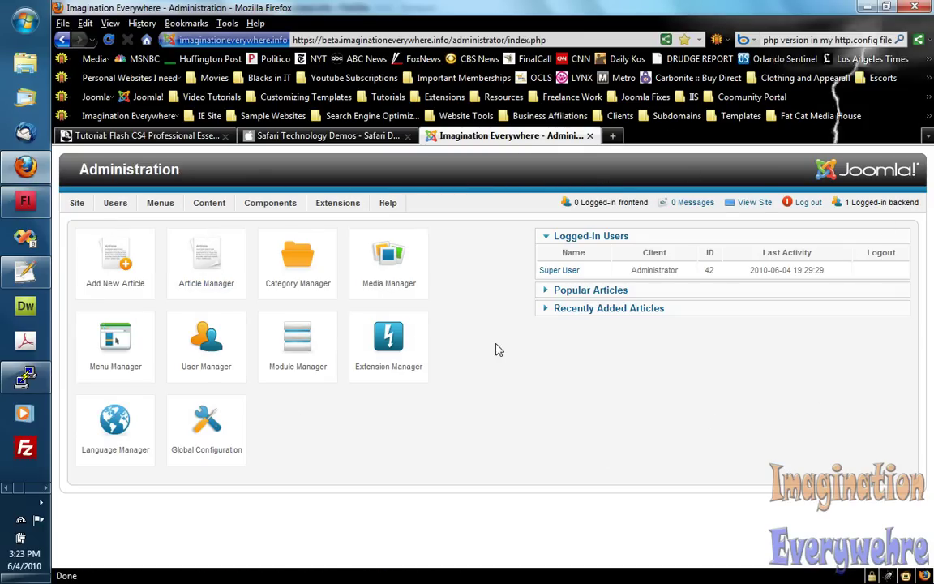
- Open the public site from View Site and scroll through the sample-data home page
click(755, 205)
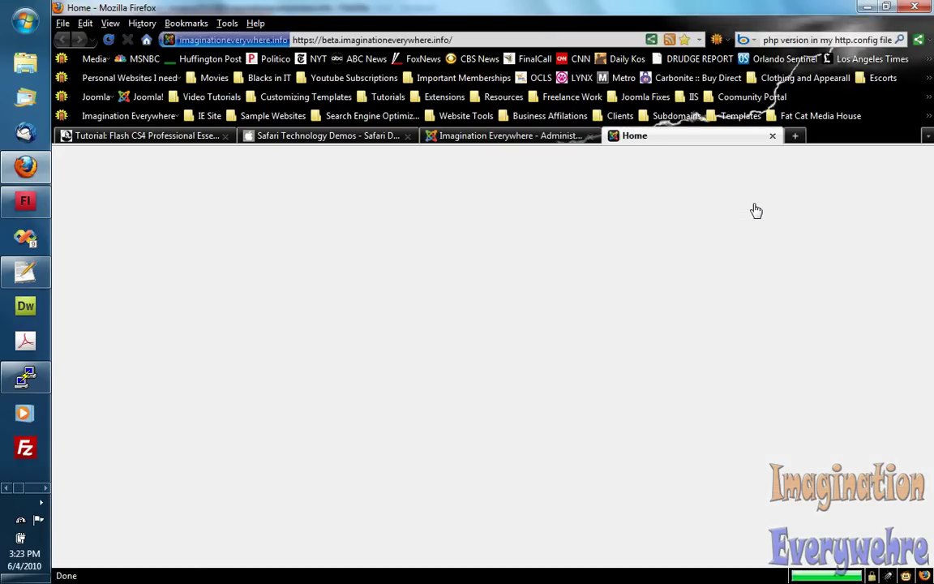
scroll(382, 211, down, 4)
scroll(382, 211, down, 3)
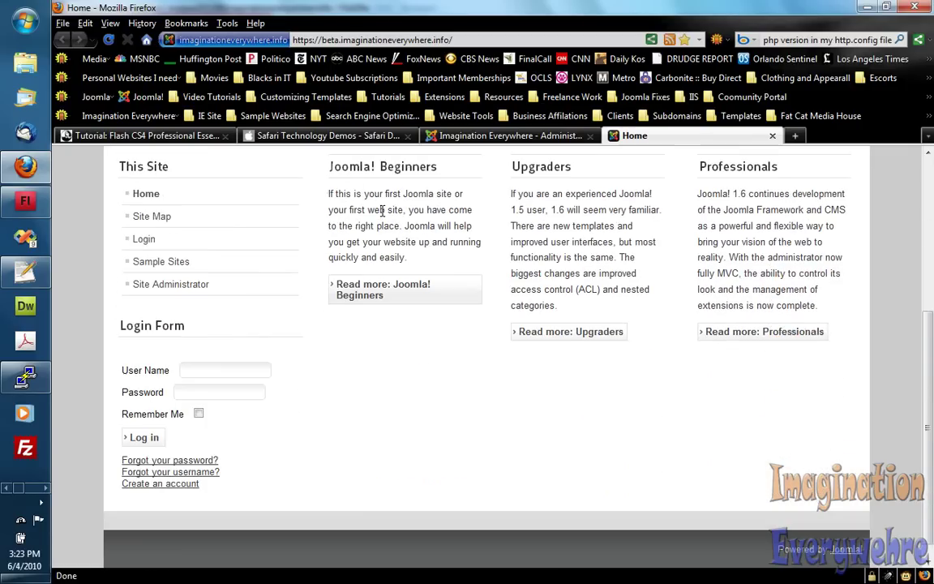
scroll(385, 209, up, 7)
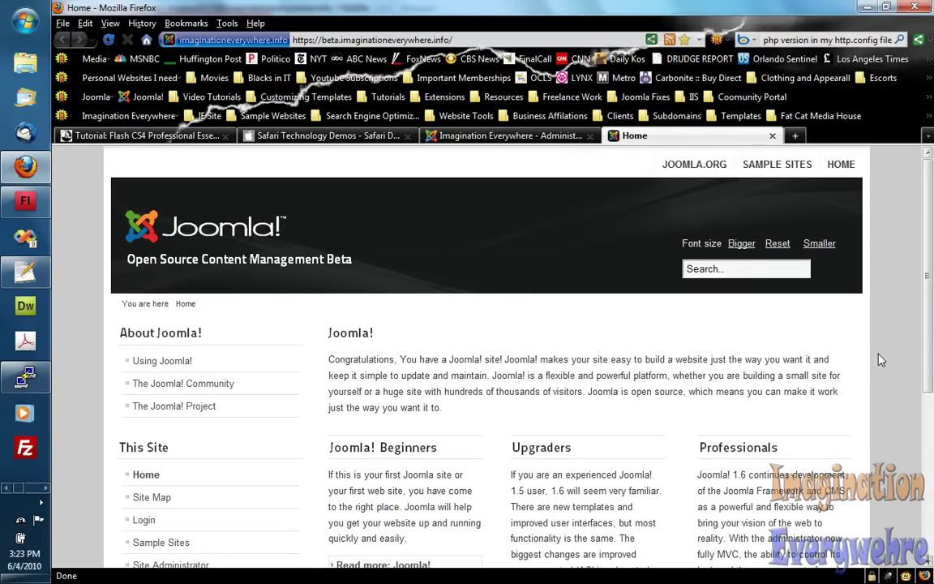
scroll(365, 242, down, 6)
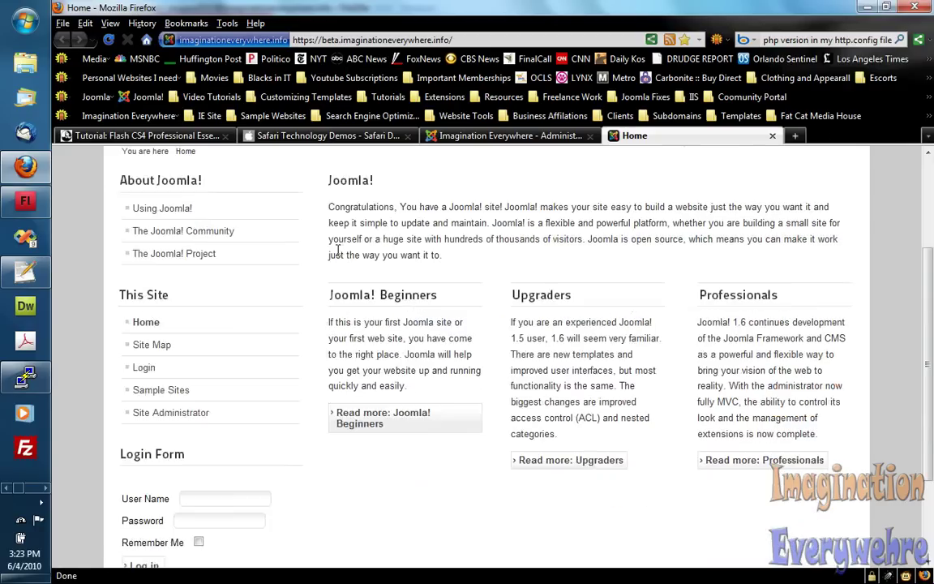
scroll(457, 281, up, 6)
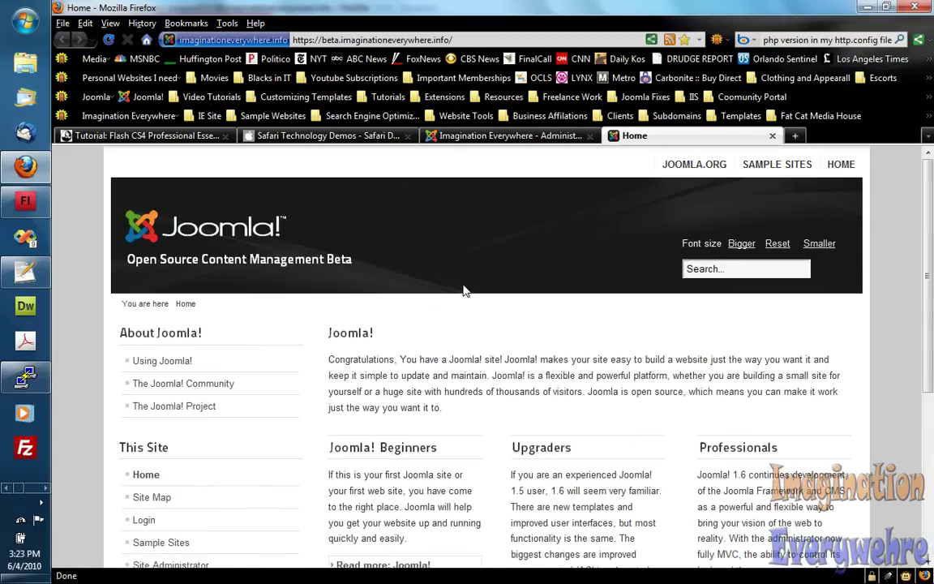